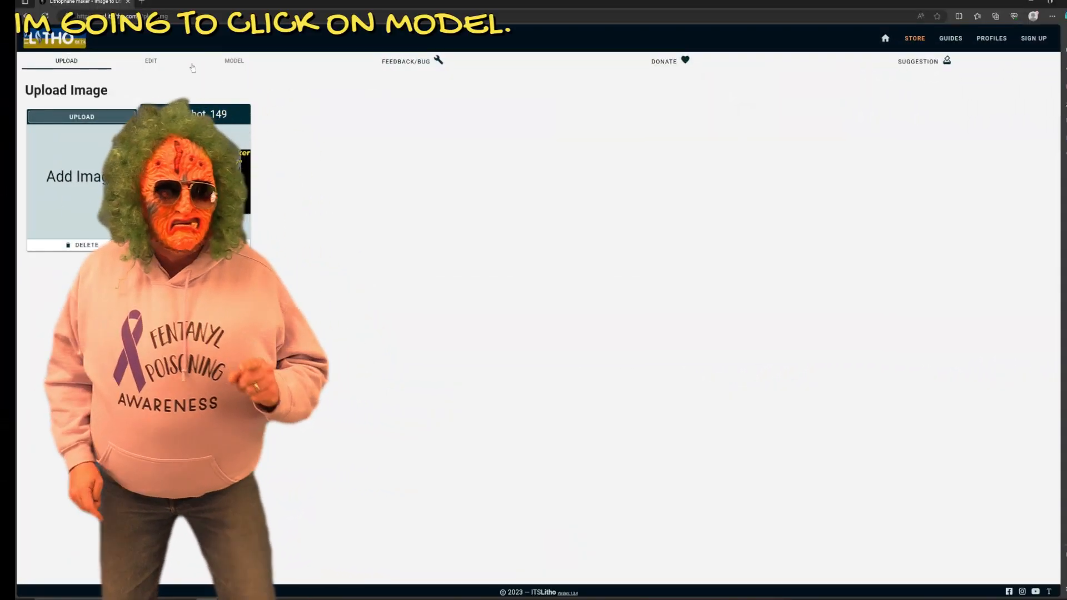
Open the model settings for the uploaded image and set the lithophane's height to 100 mm
click(234, 61)
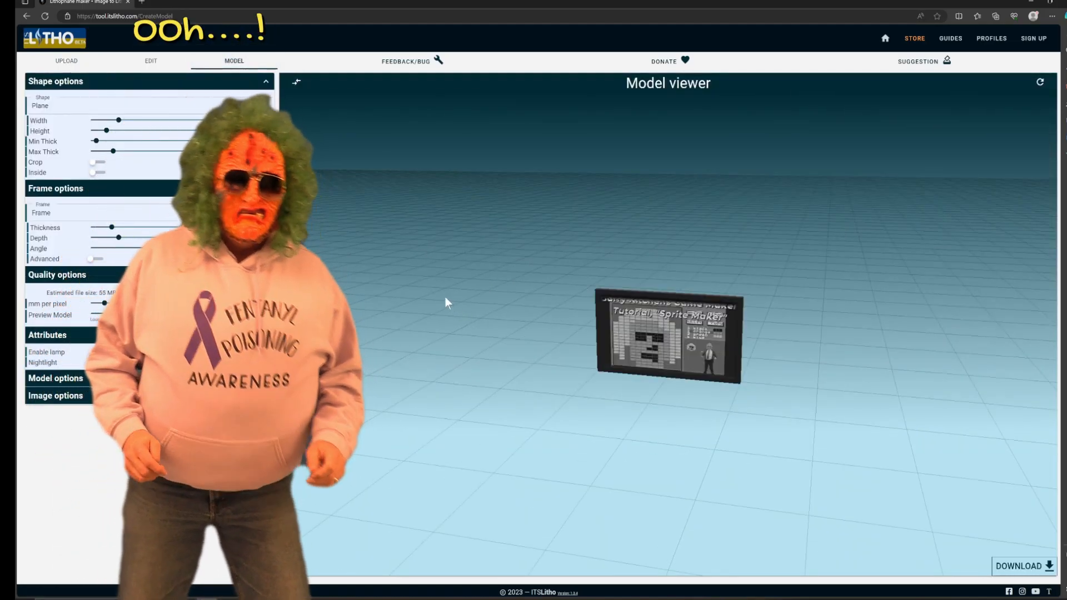
mouse_move(590, 353)
mouse_down()
mouse_move(616, 355)
mouse_move(715, 251)
mouse_move(595, 262)
mouse_move(596, 341)
mouse_up()
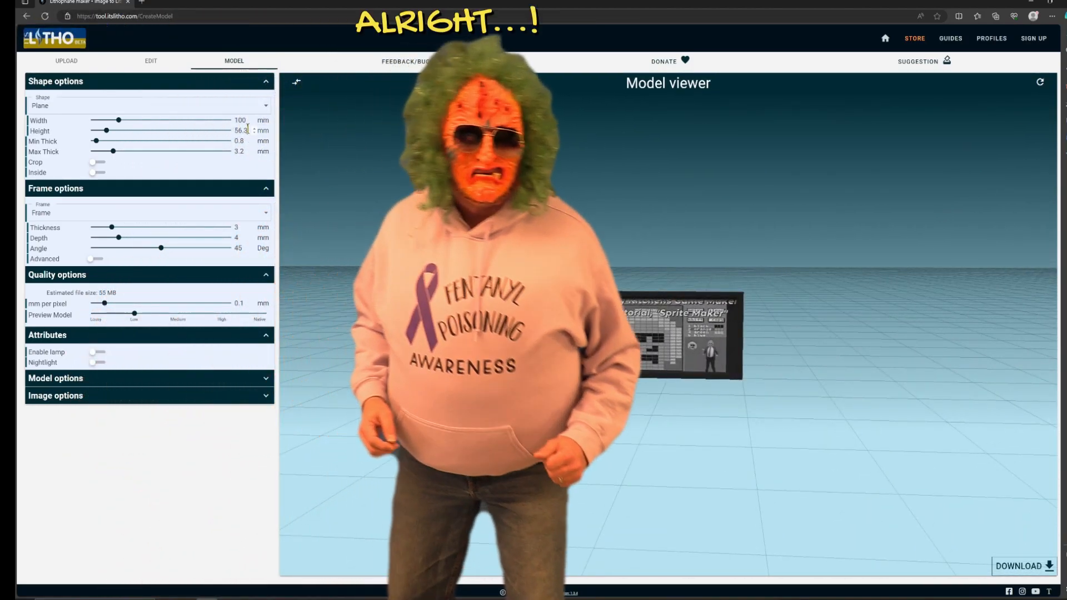
key(BackSpace)
key(BackSpace)
key(BackSpace)
key(BackSpace)
text(11)
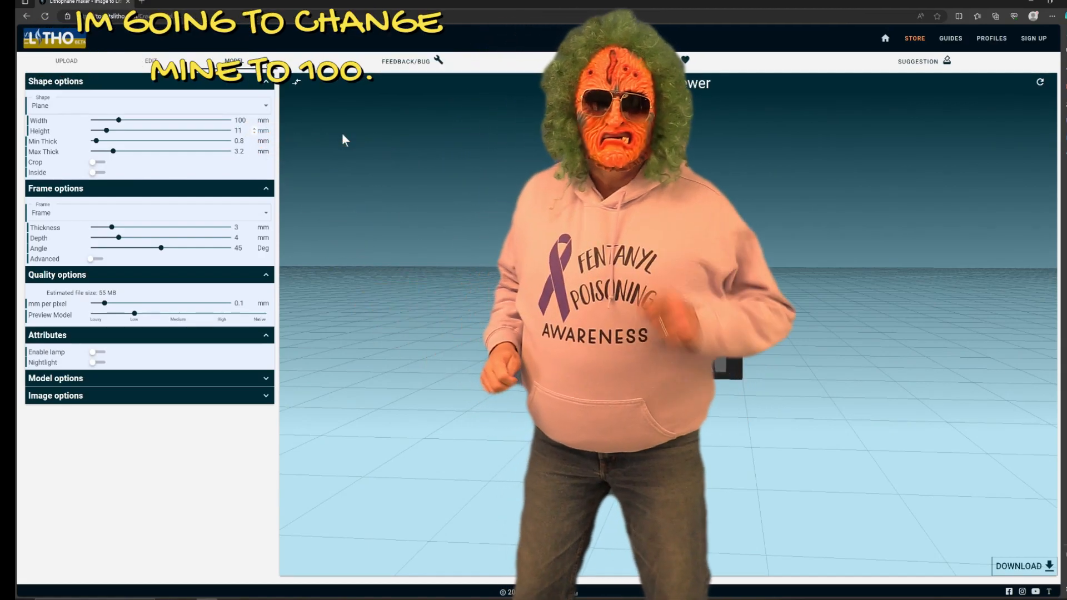
key(BackSpace)
text(00)
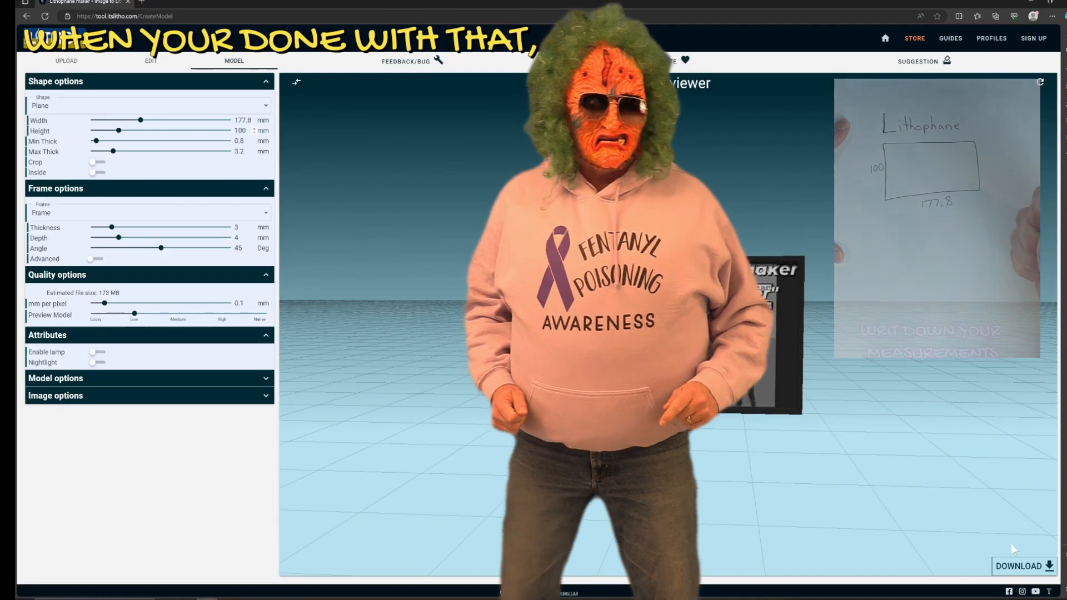
Generate the lithophane and download the complete Lithophane version
click(1006, 566)
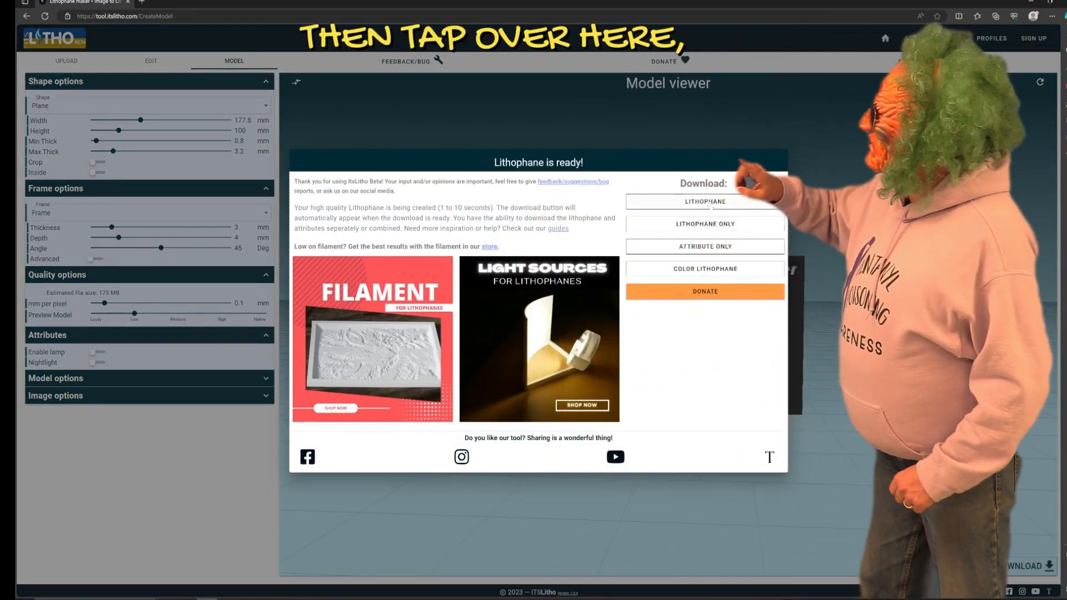
click(645, 202)
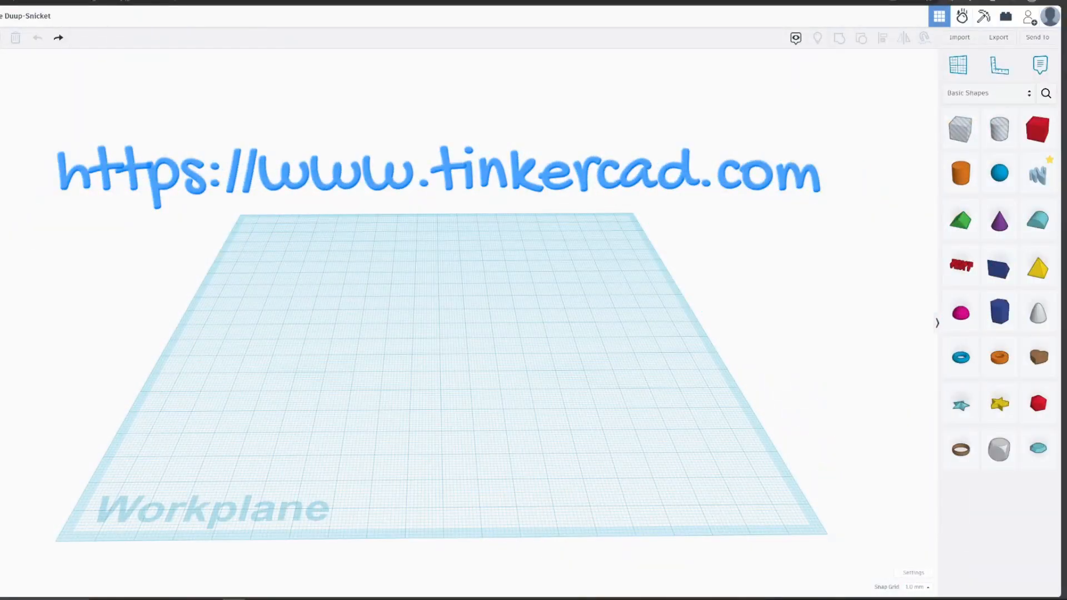
In Tinkercad, place a box hole near the back of the workplane and set its width to 177.8 mm
drag(960, 129, 575, 282)
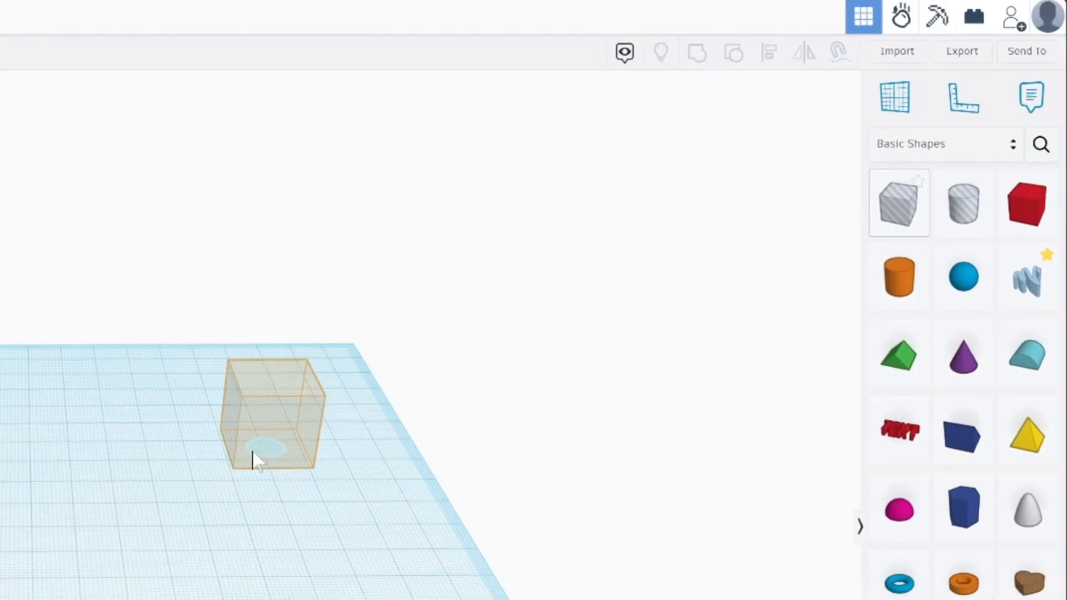
drag(245, 464, 246, 465)
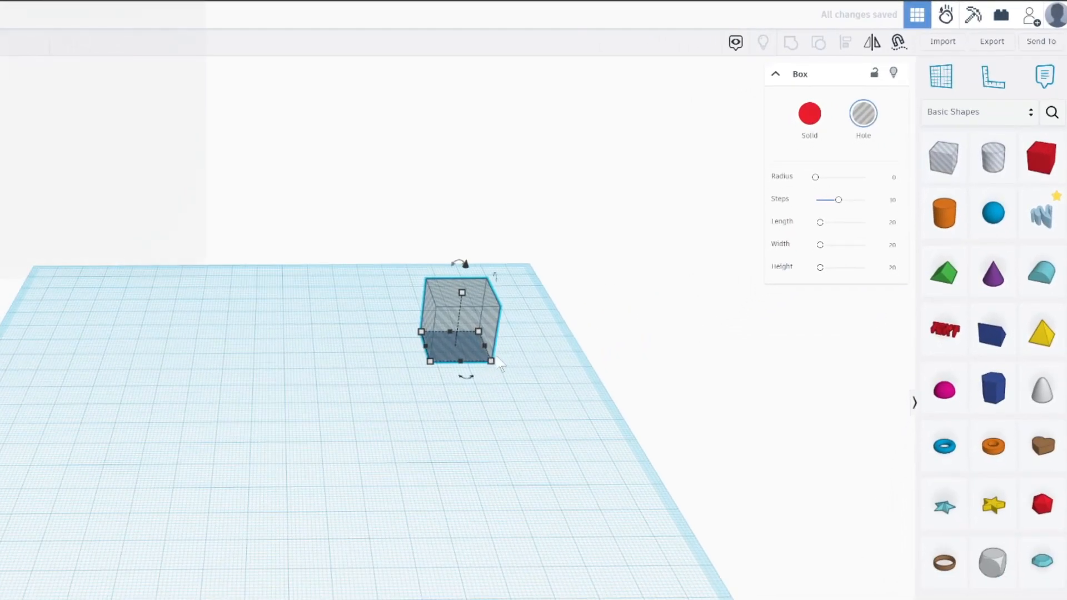
mouse_move(491, 361)
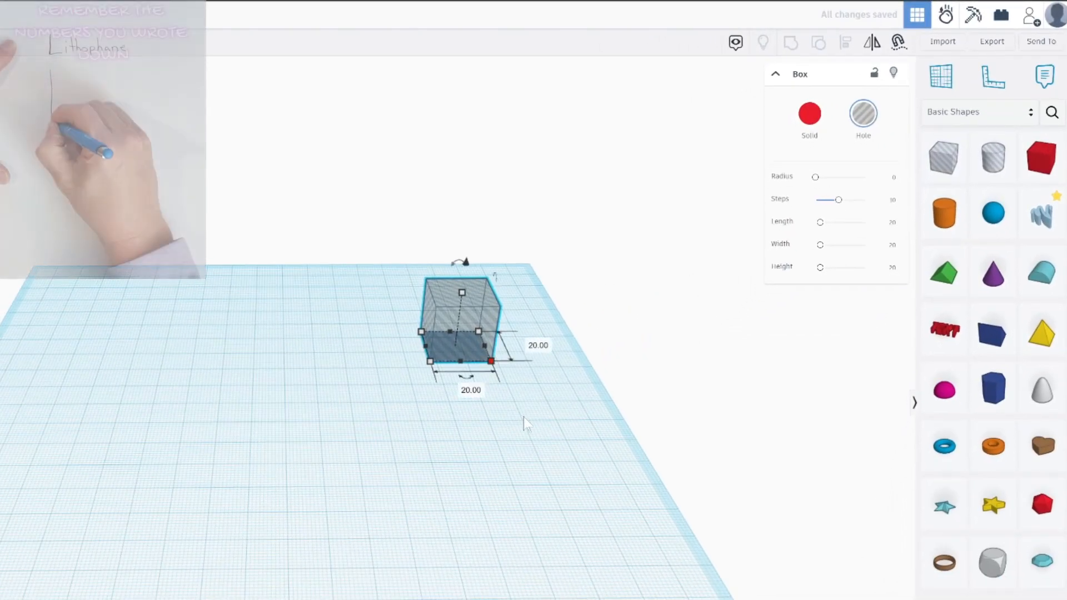
click(469, 389)
text(177.8)
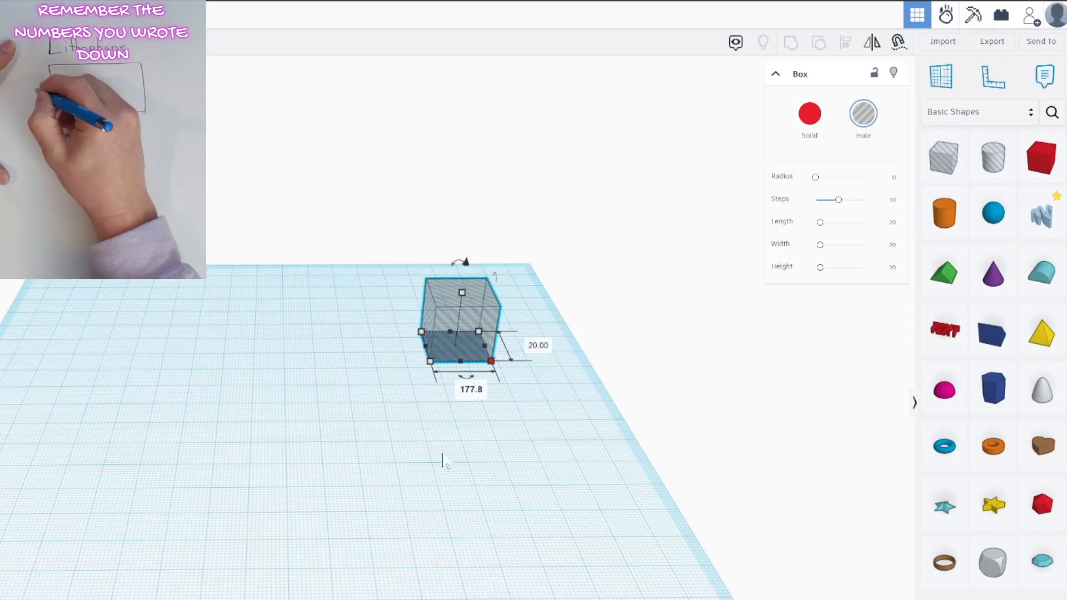
key(Return)
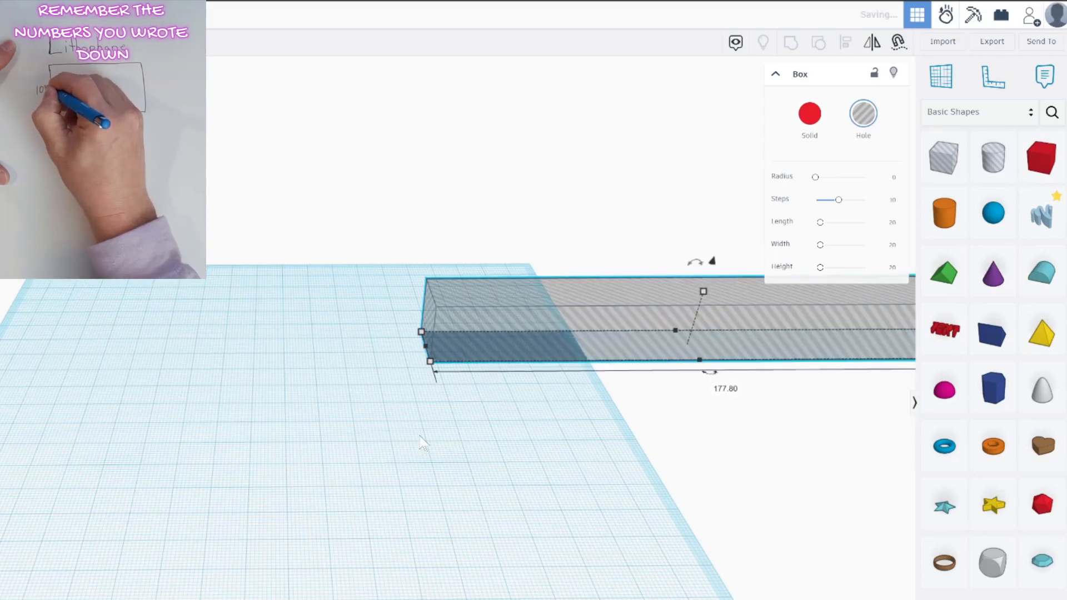
Move the box hole about 113 mm sideways back over the workplane and set its height to 100 mm
drag(495, 352, 111, 306)
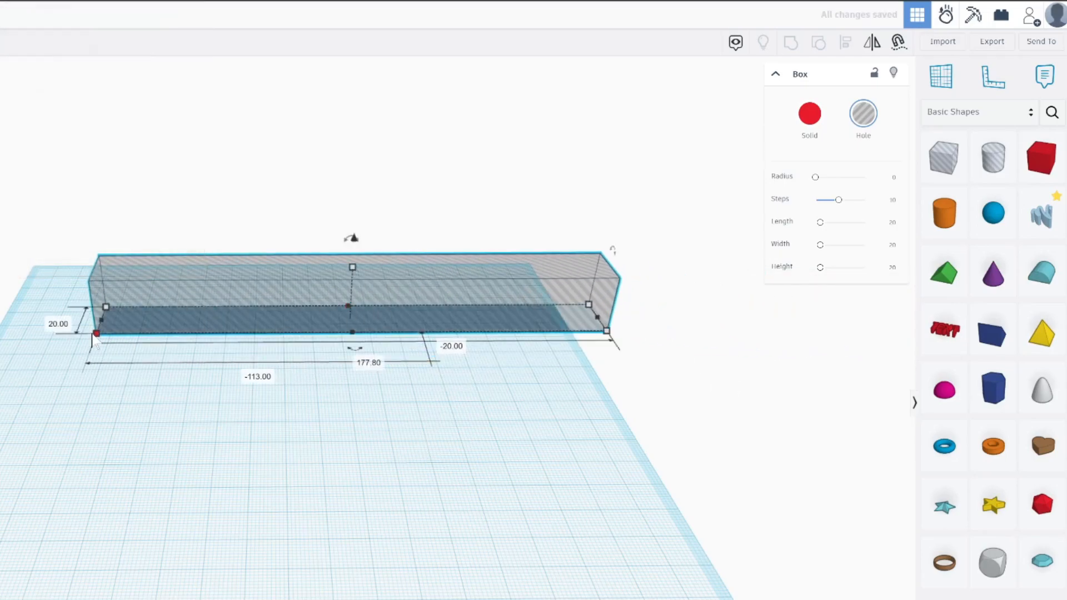
mouse_move(351, 270)
click(398, 293)
text(100)
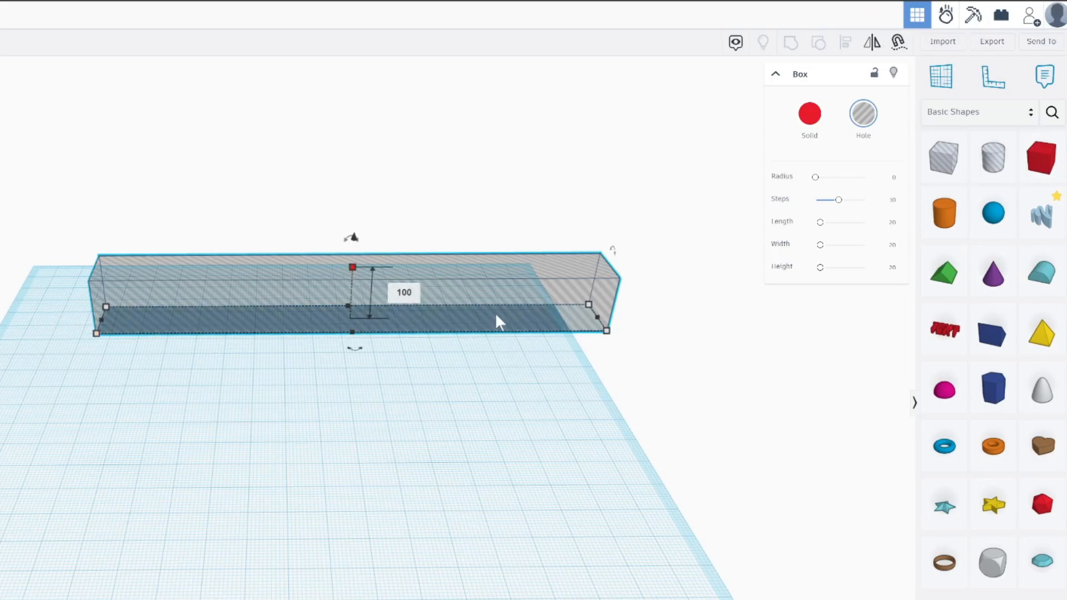
key(Return)
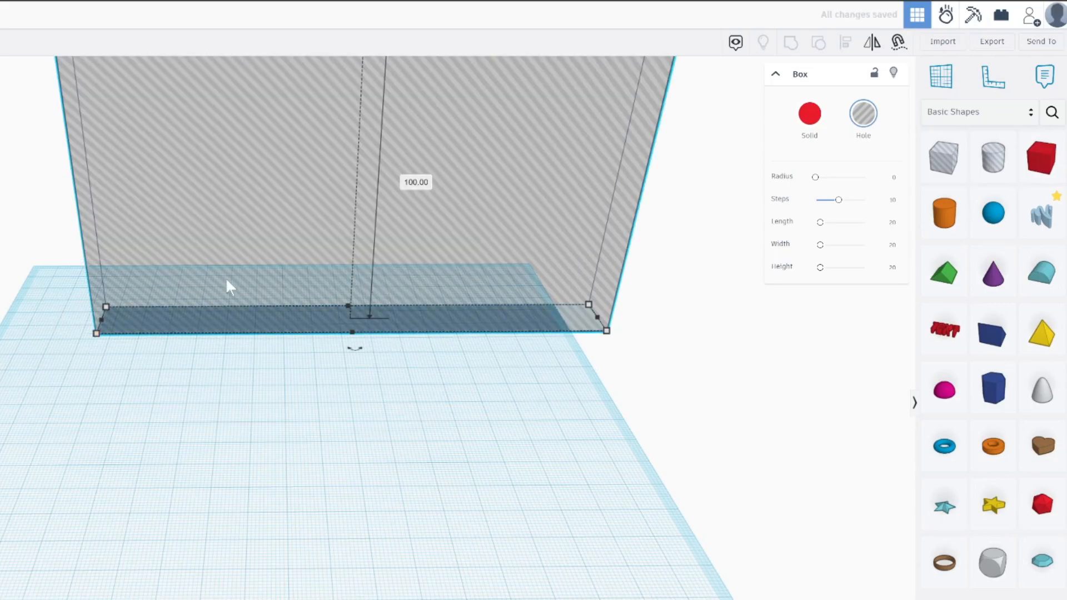
Set the box hole's thickness to 3.2 mm and reposition it on the workplane
mouse_move(97, 333)
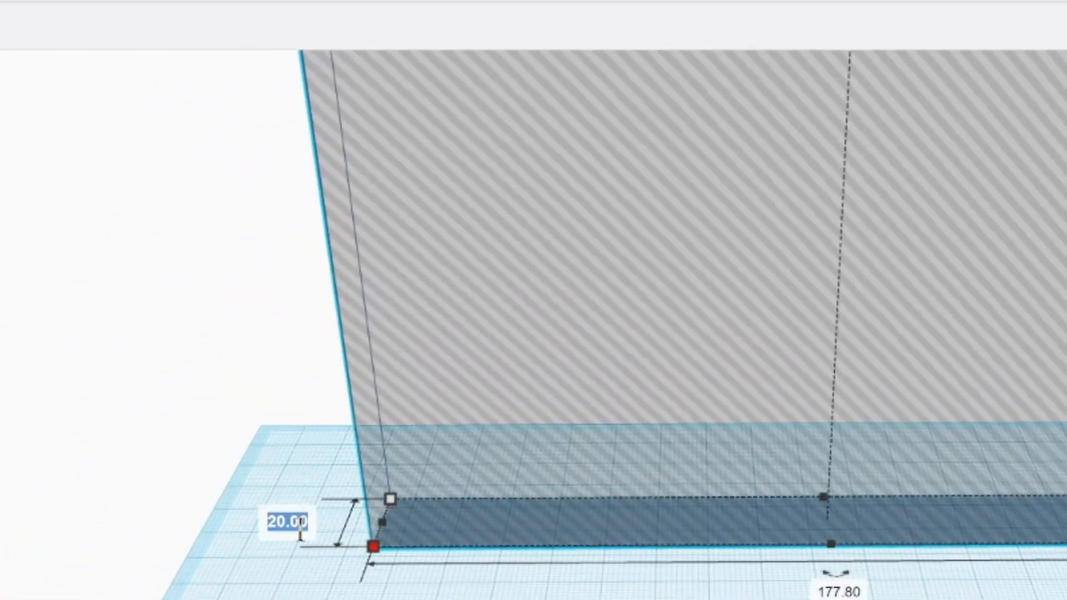
click(47, 315)
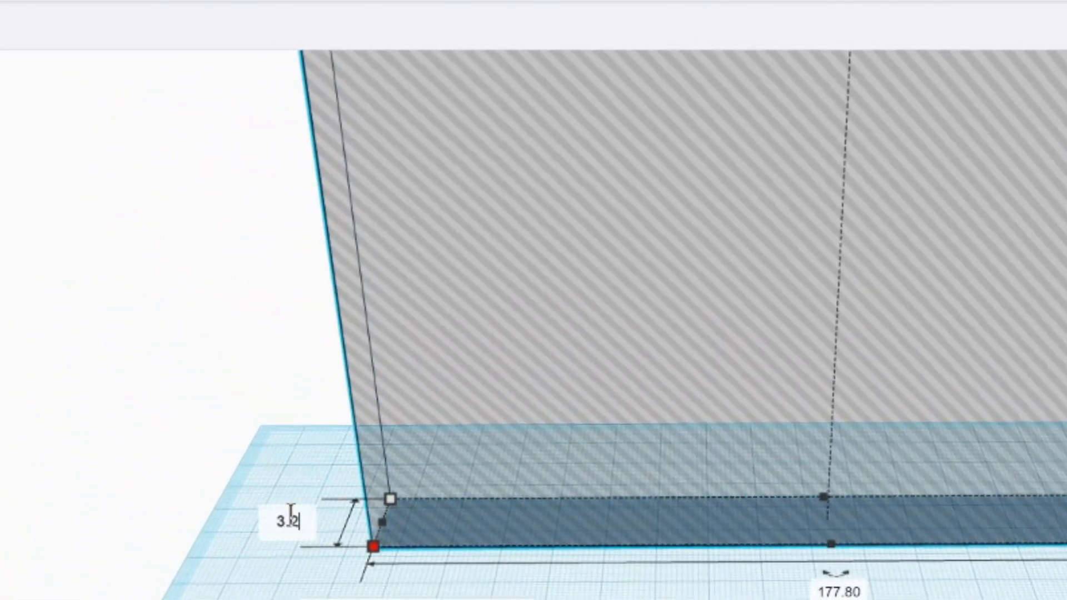
text(3.2)
key(Return)
right_drag(178, 192, 280, 230)
drag(280, 230, 284, 380)
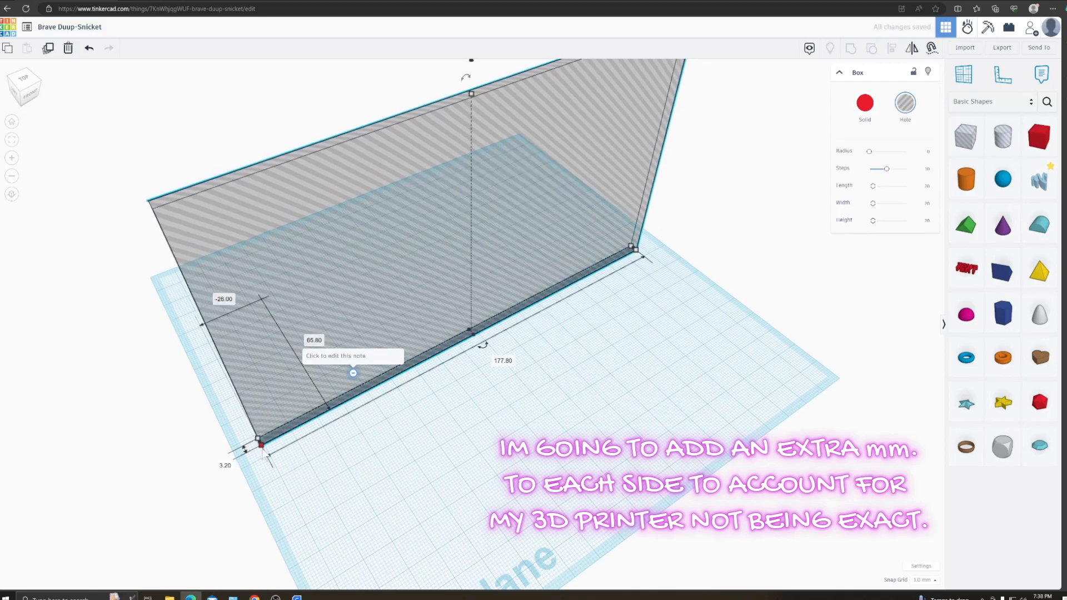
Add clearance to the box hole by setting it to 4.2 mm thick, 178.8 mm wide and 101 mm high
click(224, 465)
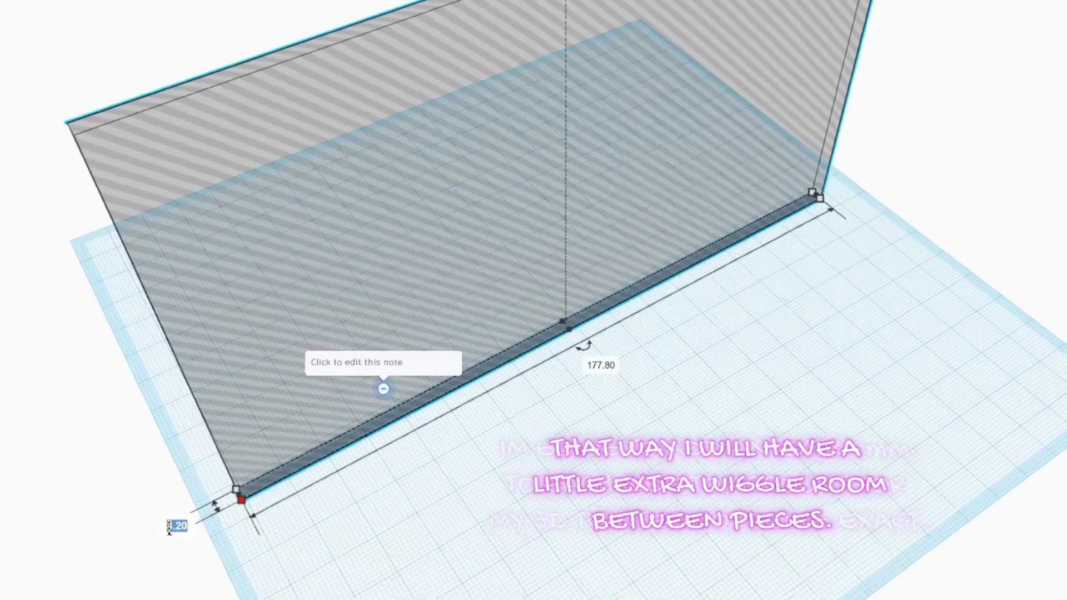
text(4)
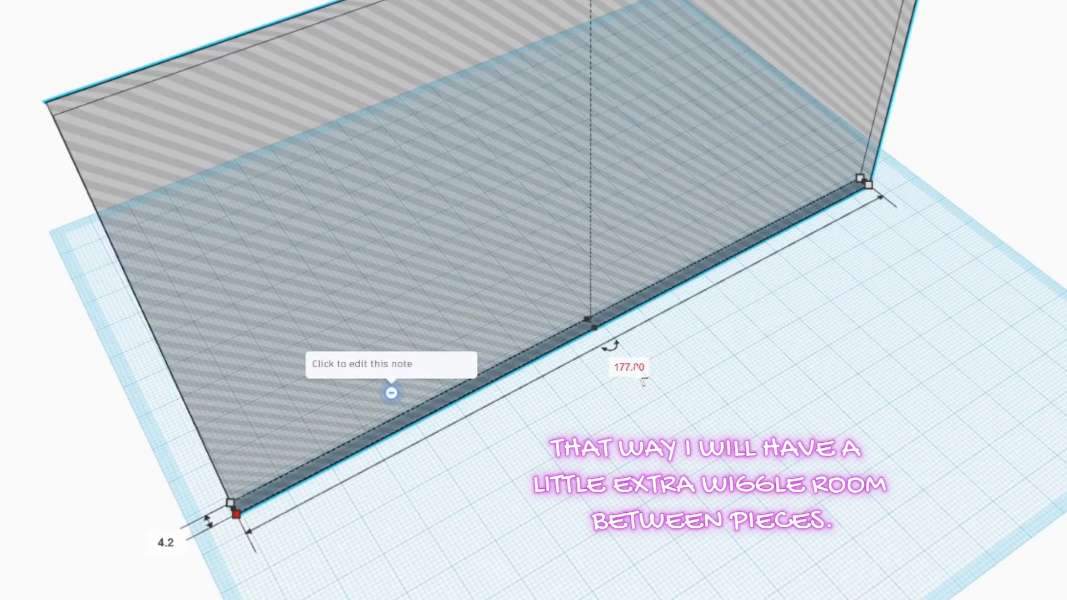
click(631, 369)
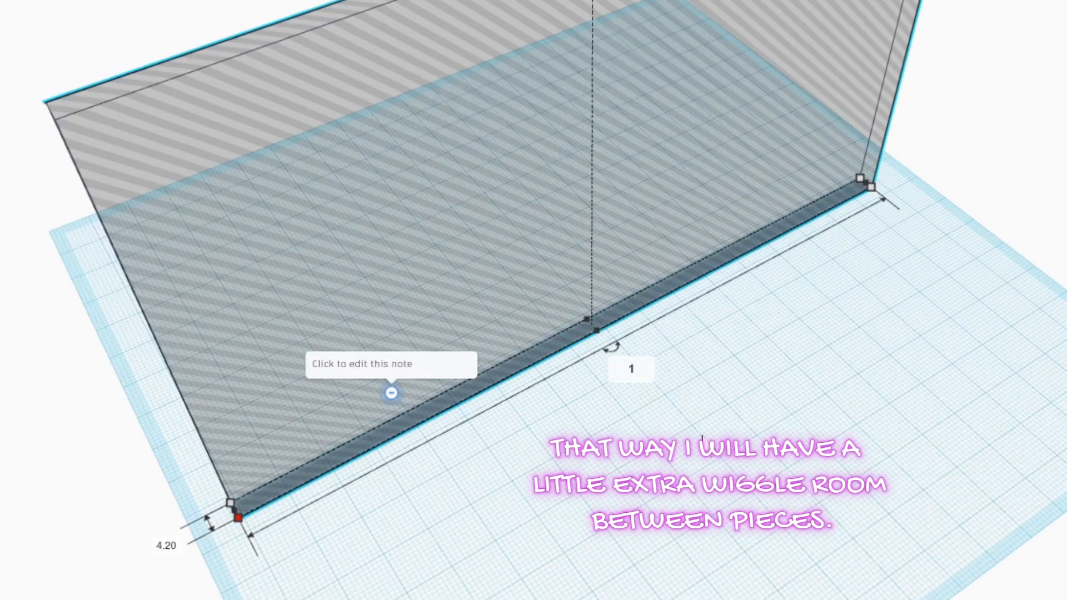
text(178.8)
key(Return)
mouse_move(571, 60)
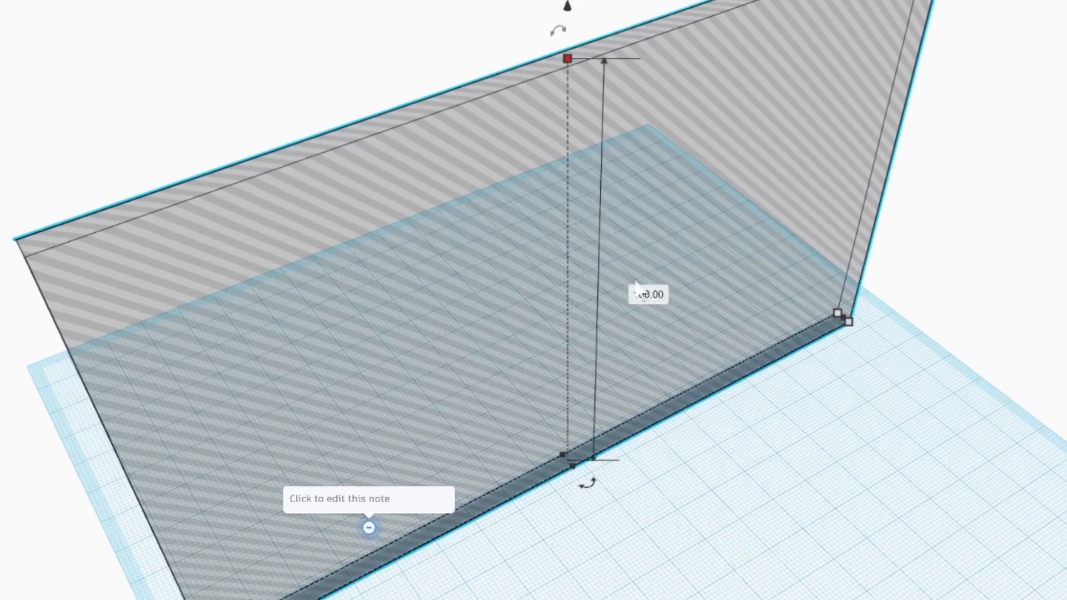
text(101)
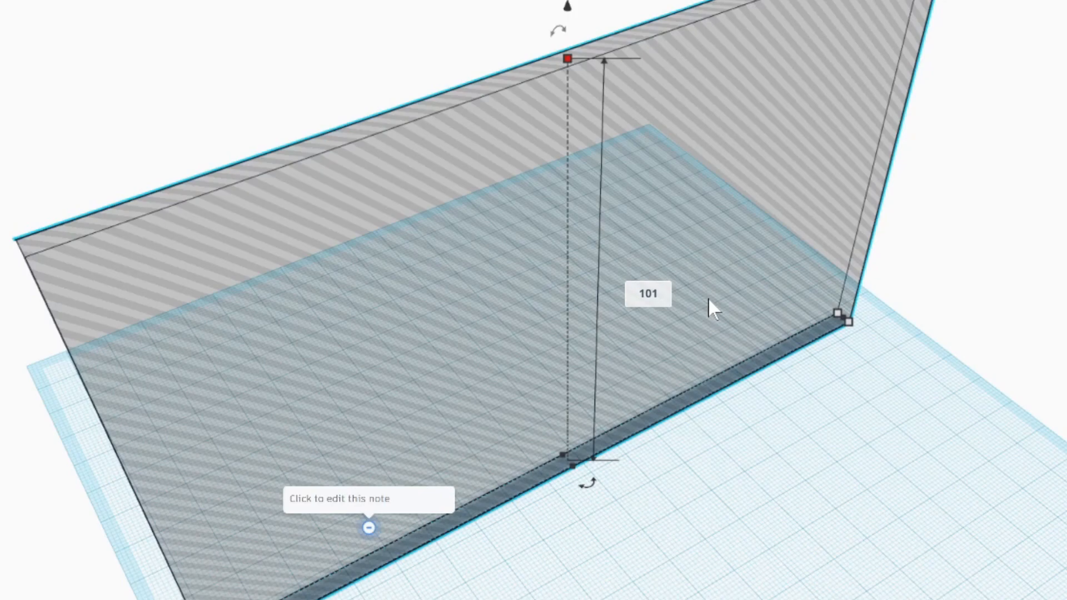
key(Return)
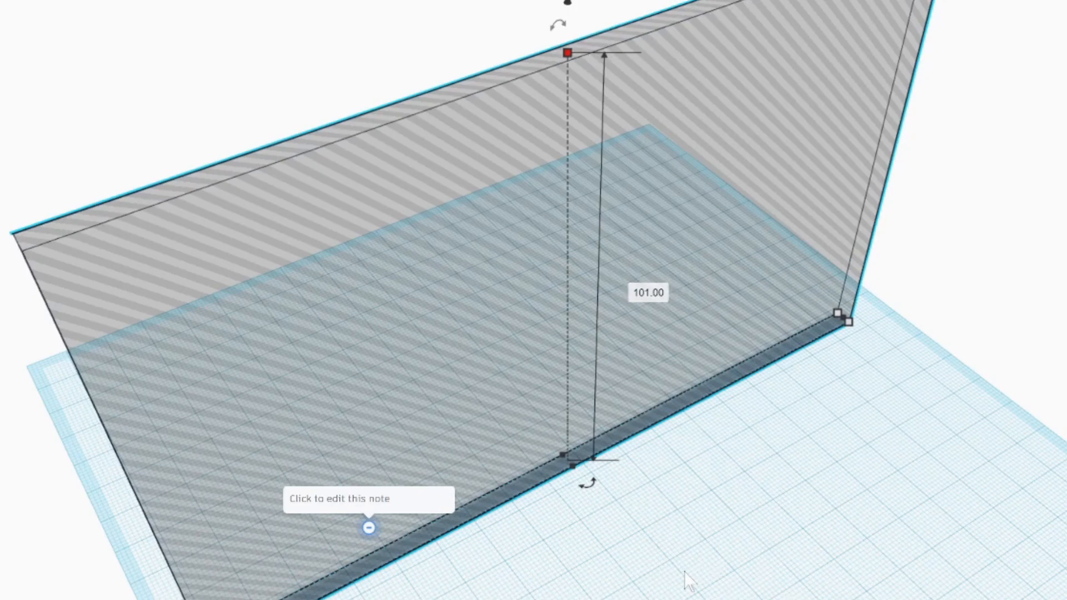
Move the box hole off the workplane and place a solid red box on the cleared area
right_drag(684, 572, 543, 495)
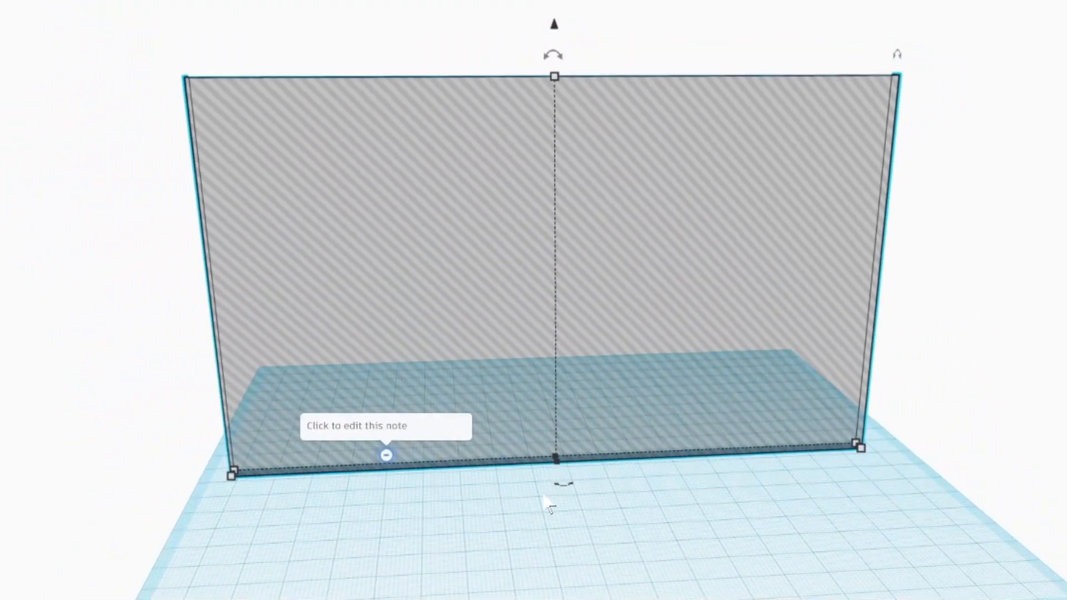
drag(483, 261, 9, 194)
click(1021, 203)
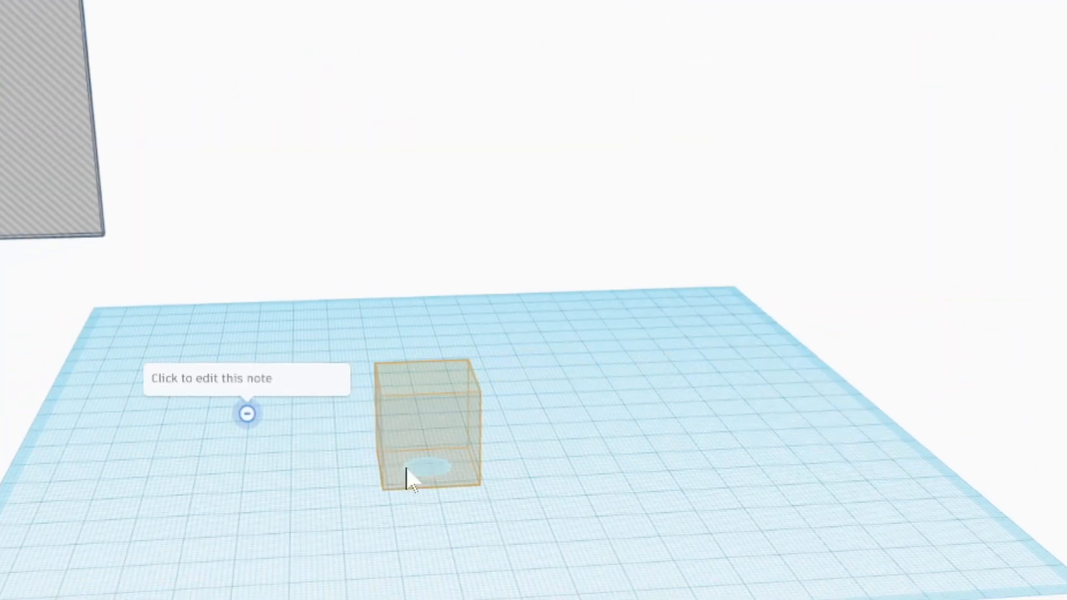
click(381, 431)
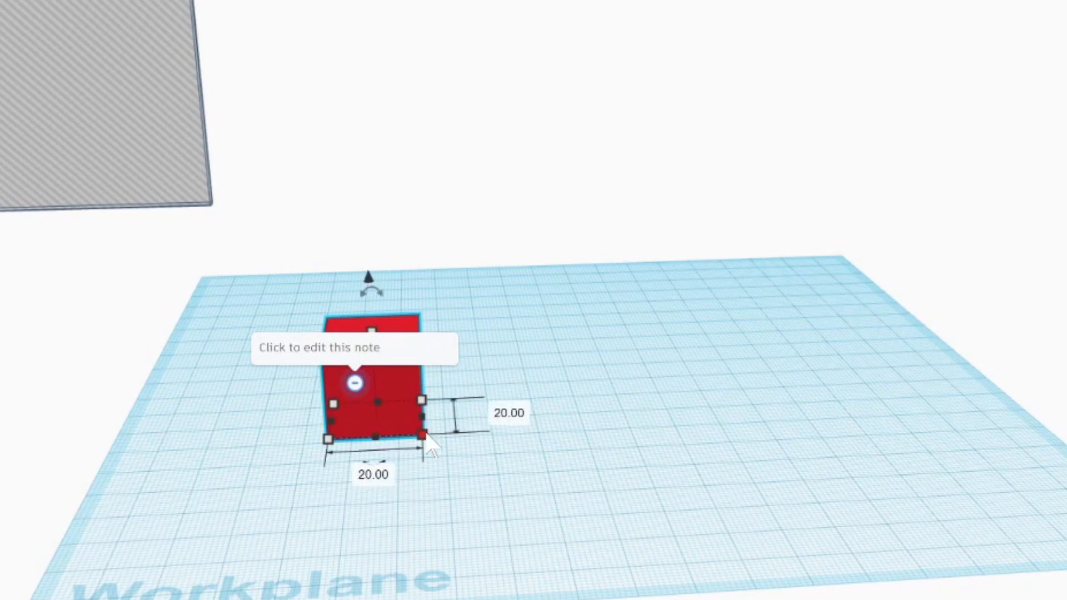
Size the solid box to 190 mm long, 45 mm deep and 3 mm high, and move the plate fully onto the workplane
text(45)
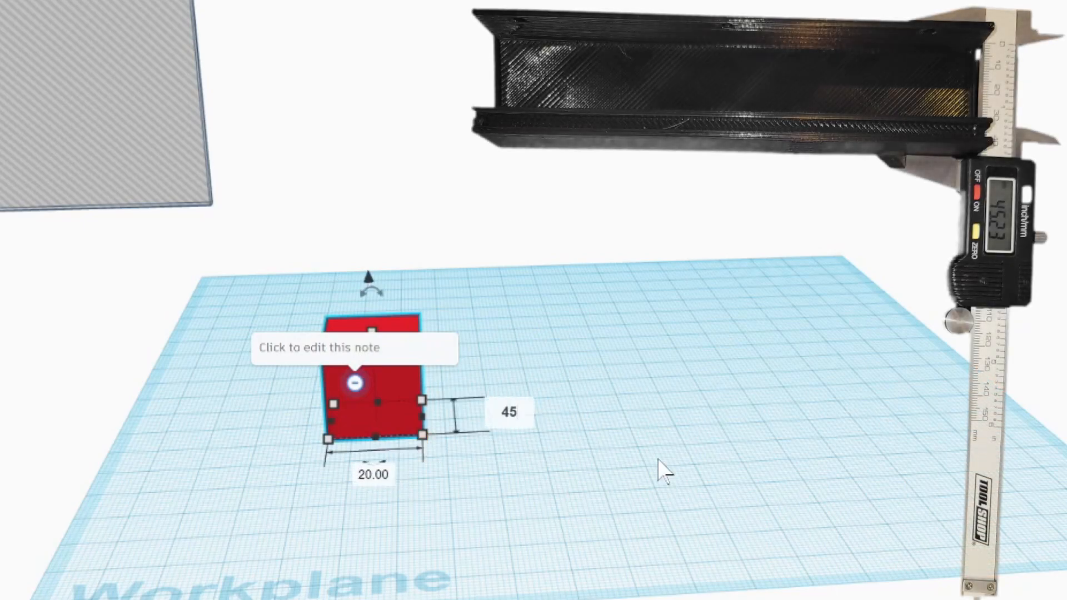
click(372, 475)
text(190)
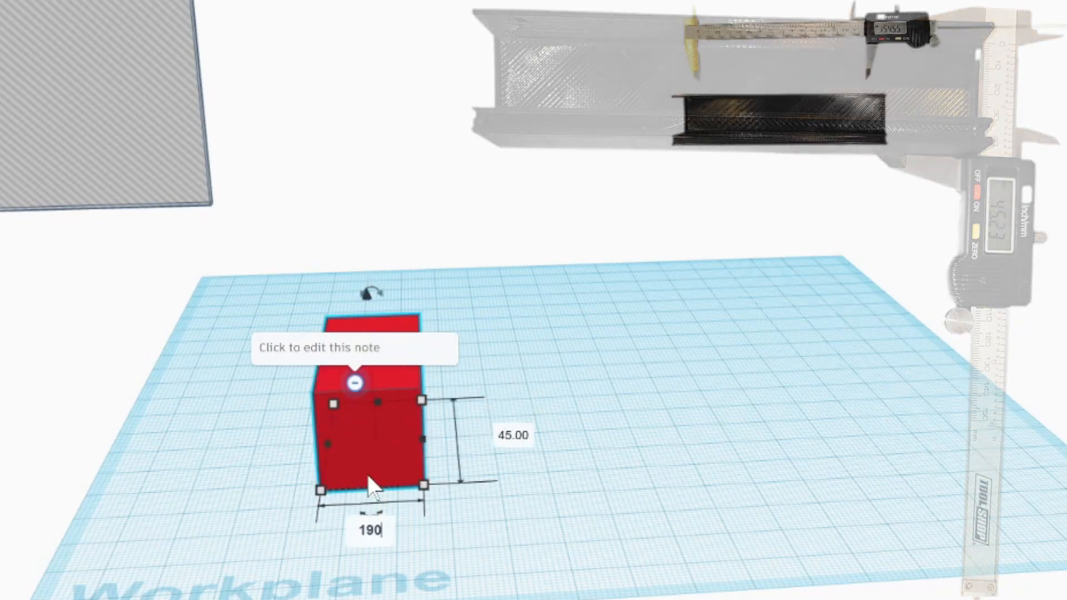
key(Return)
click(599, 393)
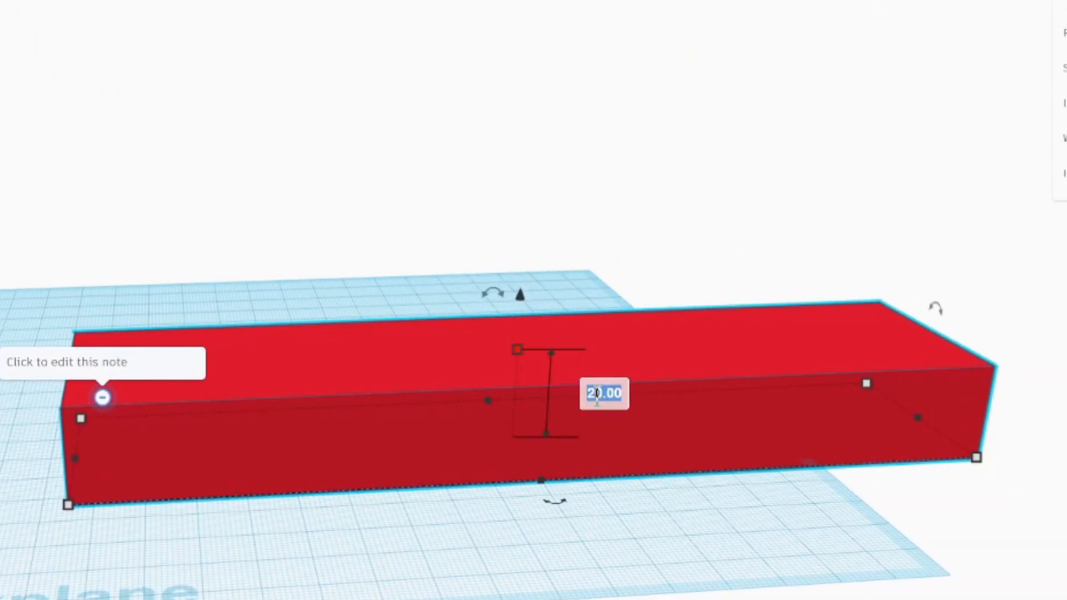
text(3)
key(Return)
drag(225, 465, 6, 425)
right_drag(153, 571, 247, 595)
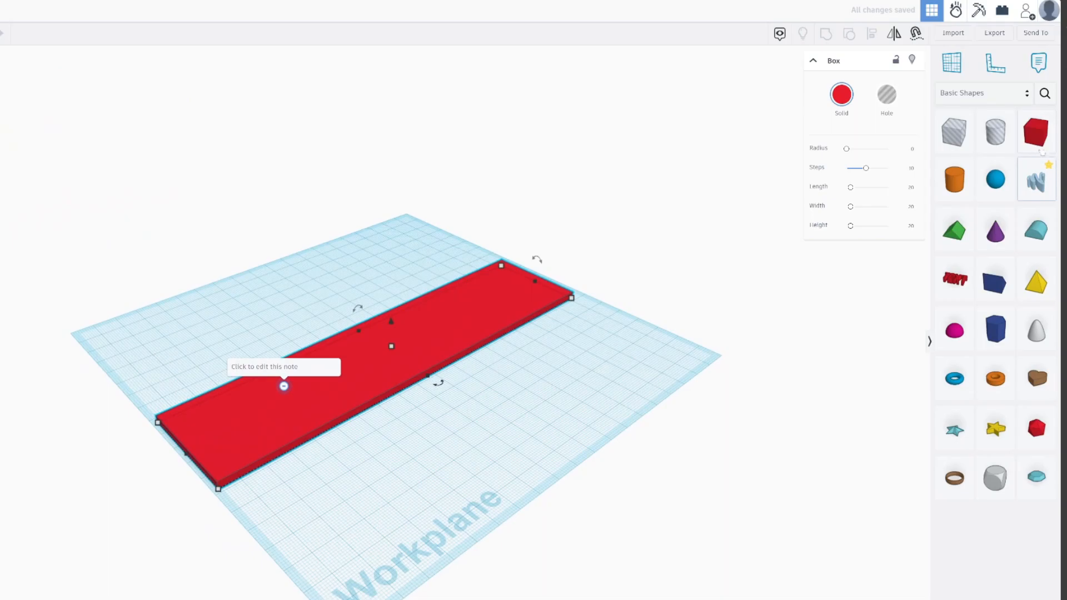
Add a second solid box behind the plate, sized 190 mm long, 3 mm thick and 25 mm high
drag(1041, 151, 329, 333)
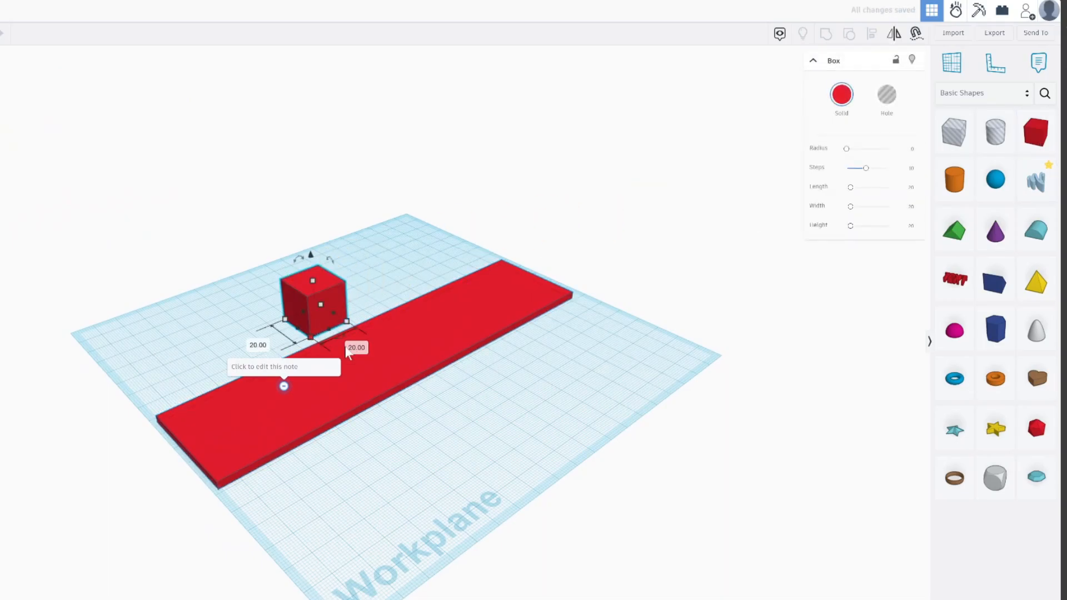
click(359, 346)
text(19)
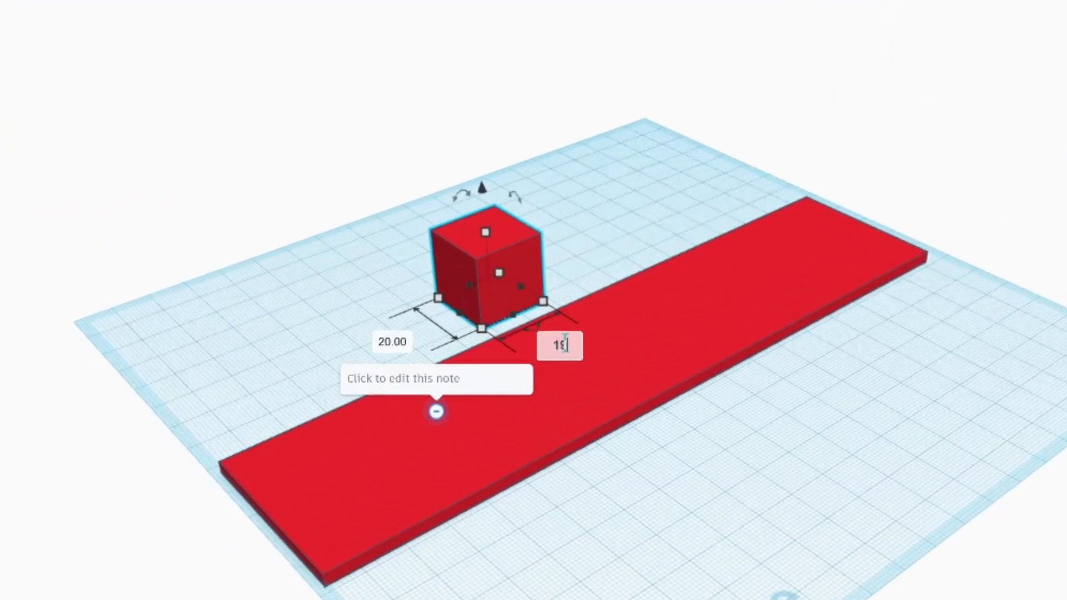
key(Return)
drag(274, 345, 567, 233)
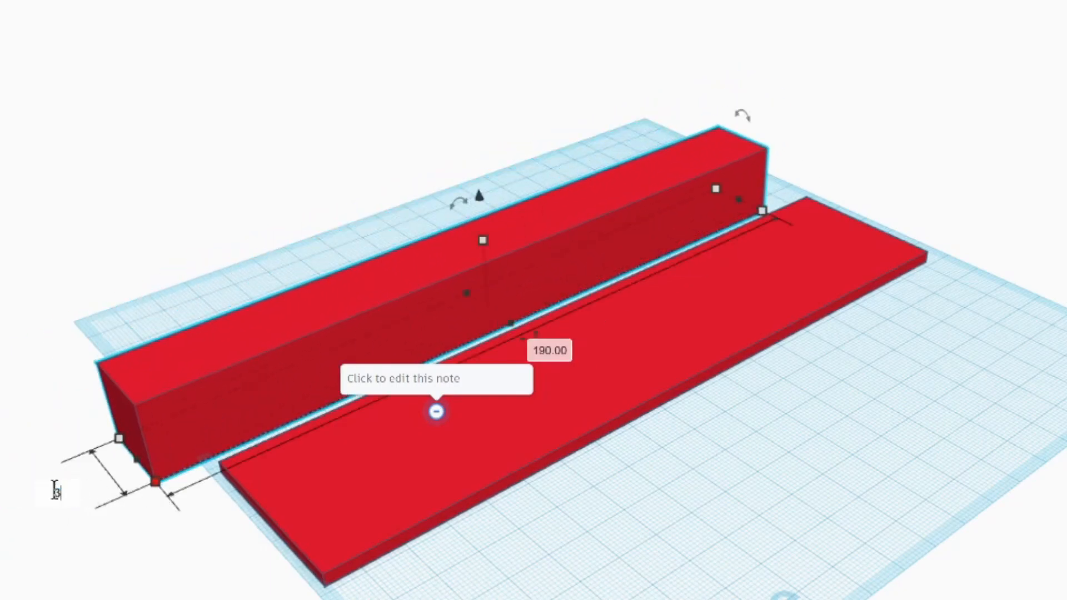
key(Return)
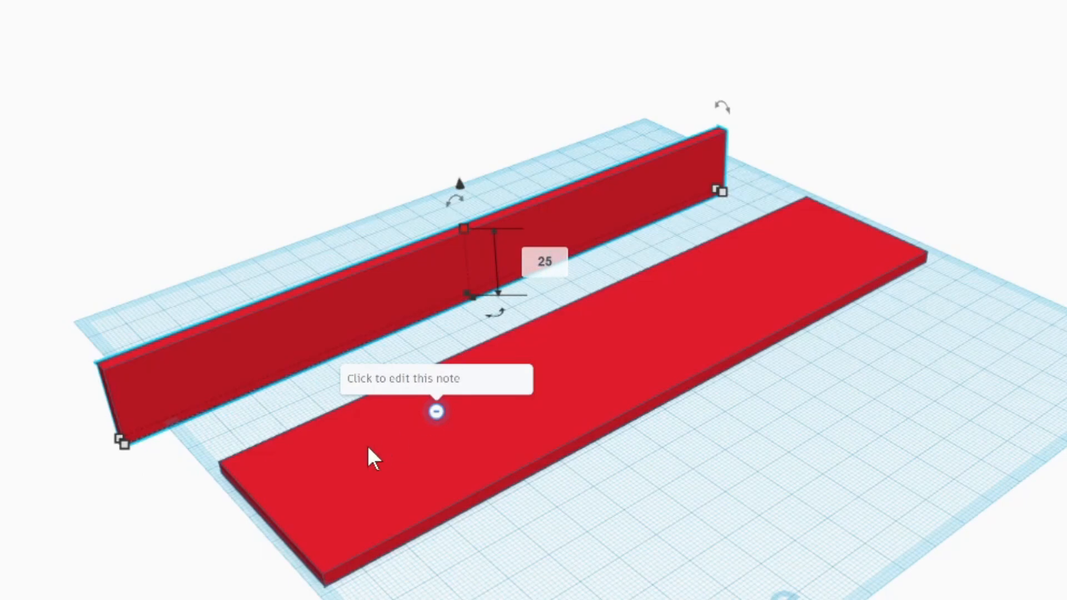
key(Return)
Align the base plate flush with the back plate and group the two into one L-shaped solid
drag(98, 254, 500, 599)
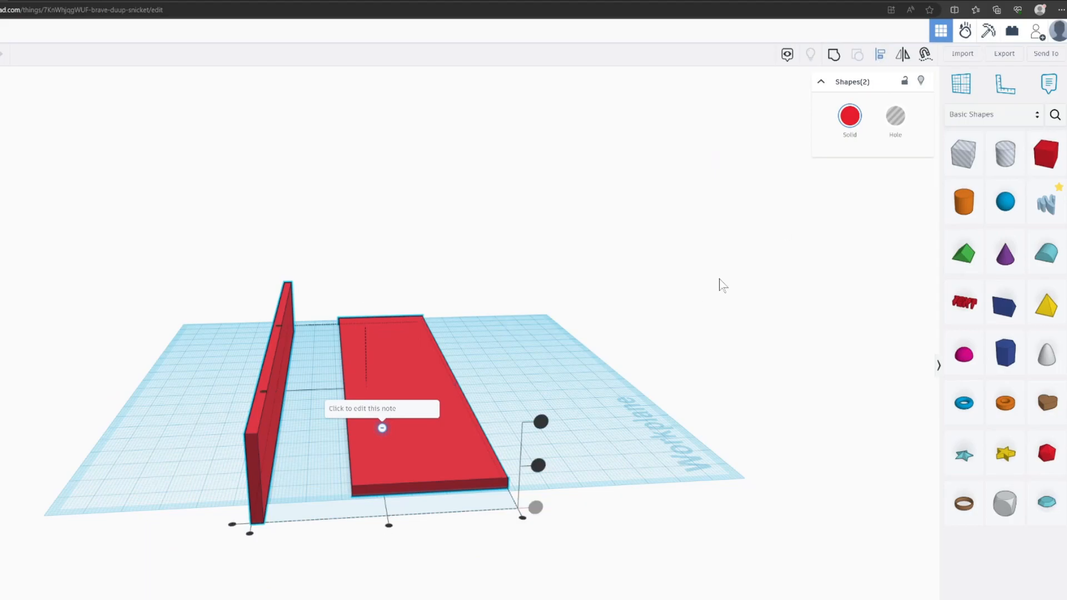
click(249, 533)
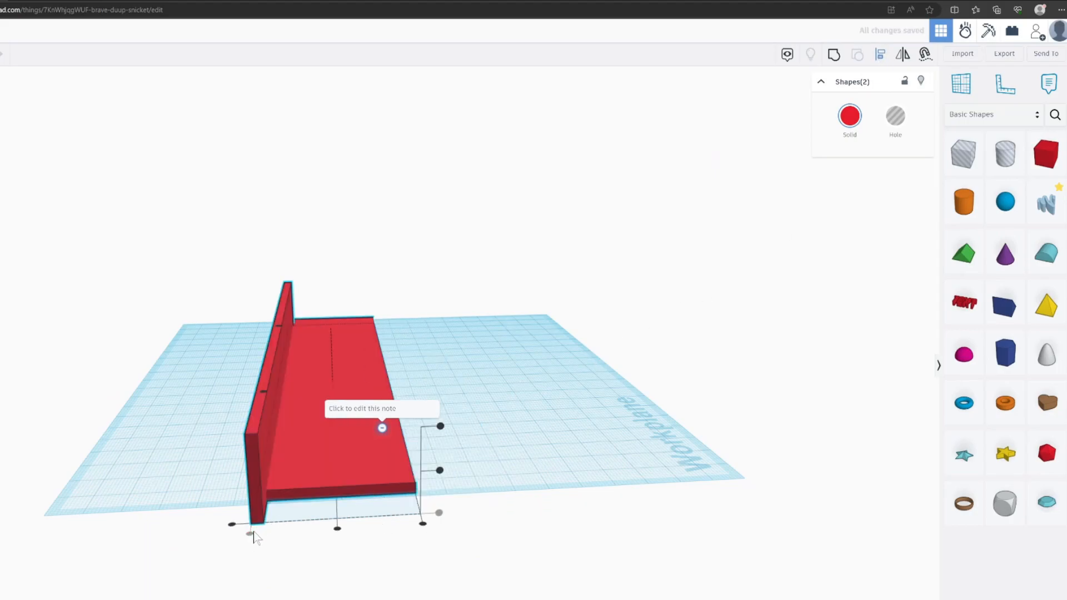
right_drag(621, 498, 163, 325)
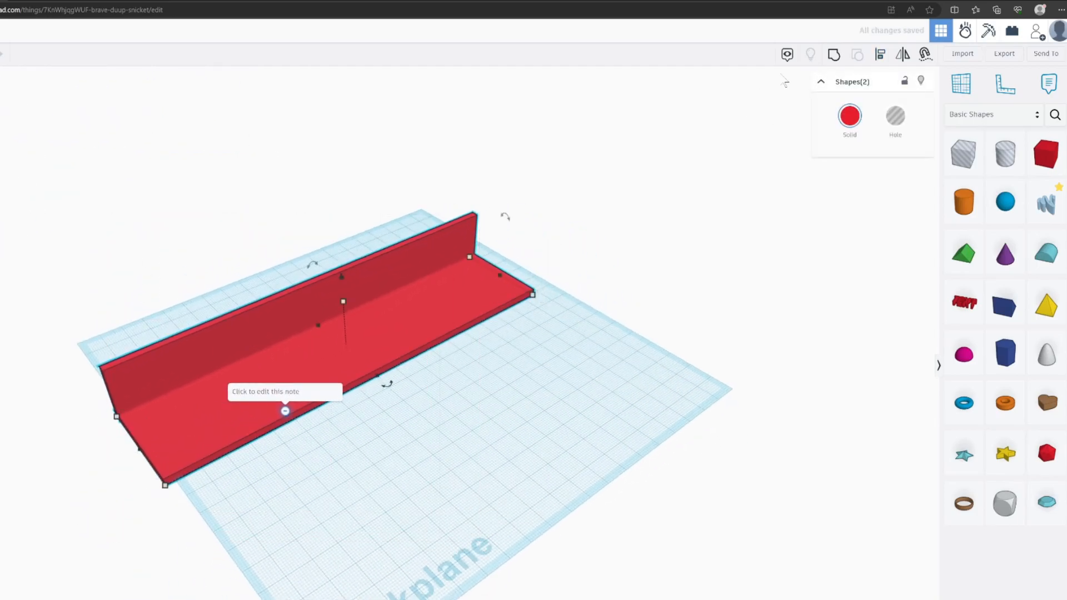
click(834, 55)
right_drag(269, 405, 139, 453)
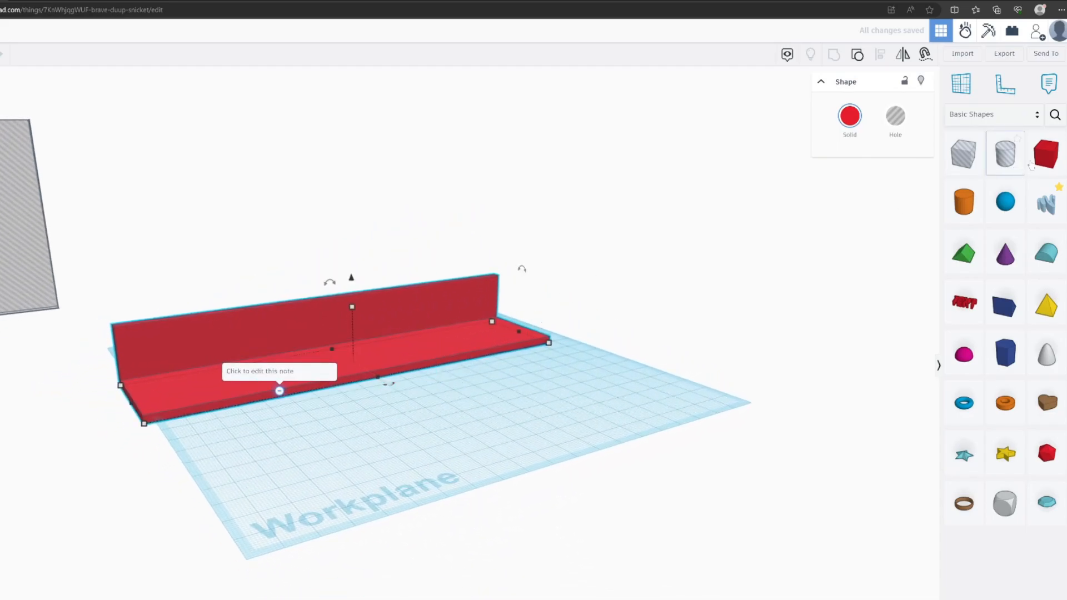
Add a solid box in front of the L-shaped part, 190 mm long, 25 mm high and thicker than the back plate
drag(953, 221, 392, 477)
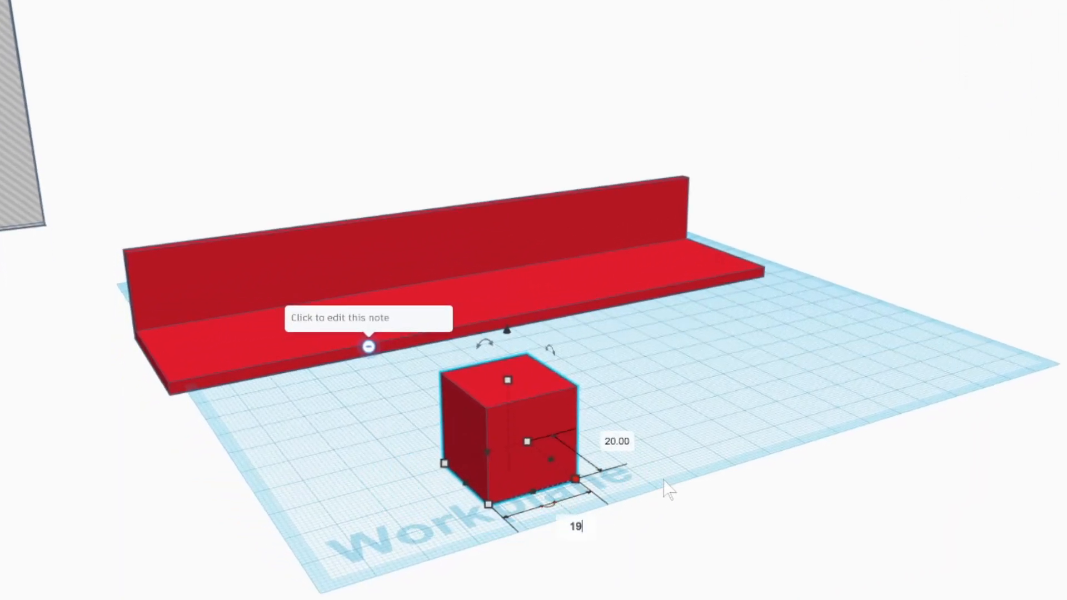
key(Return)
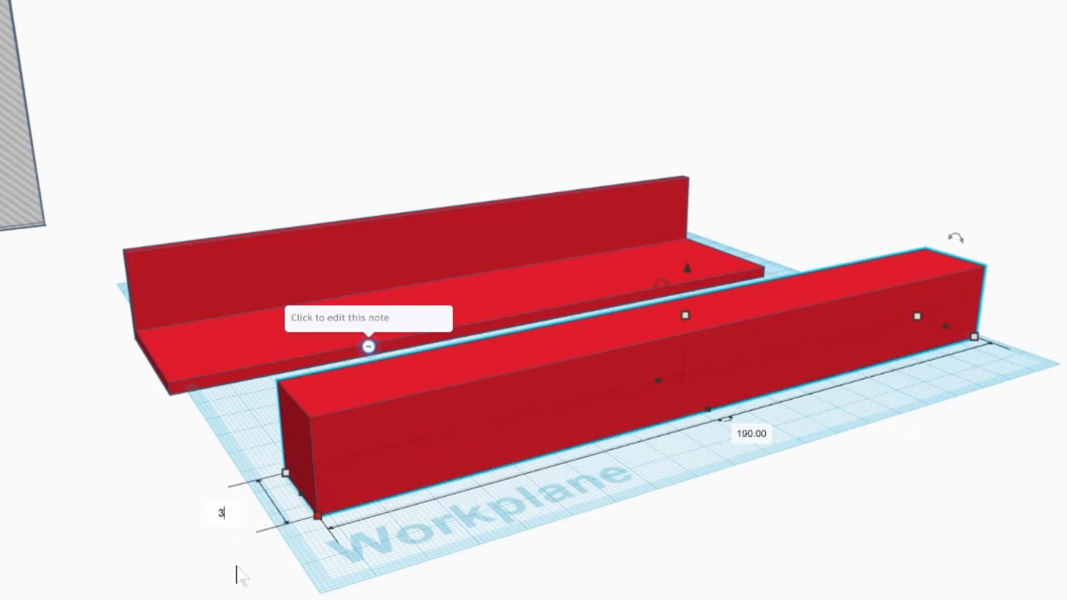
key(Return)
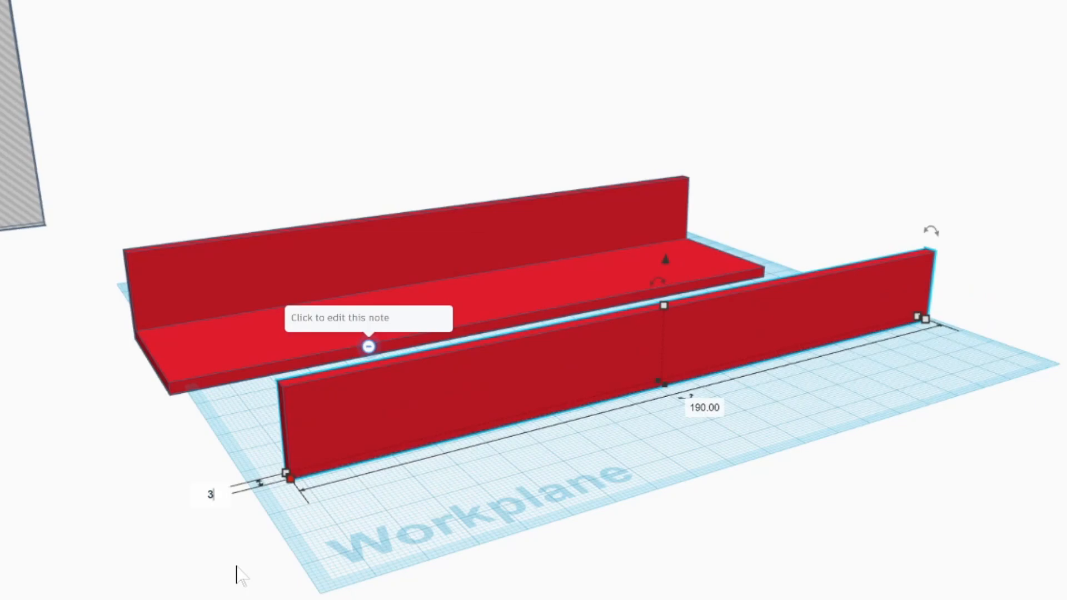
key(Return)
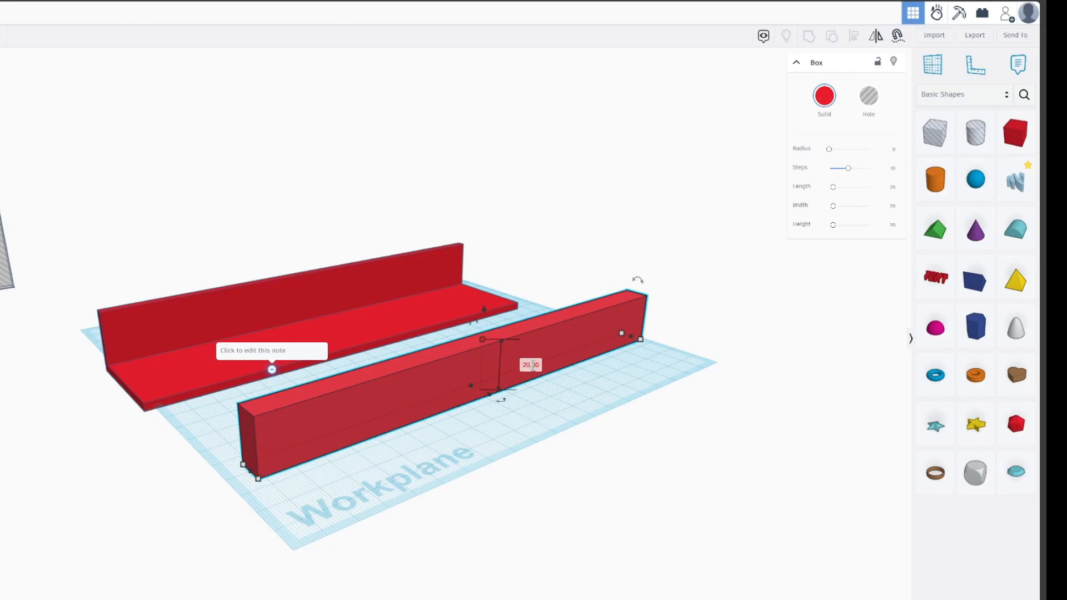
click(531, 366)
text(25)
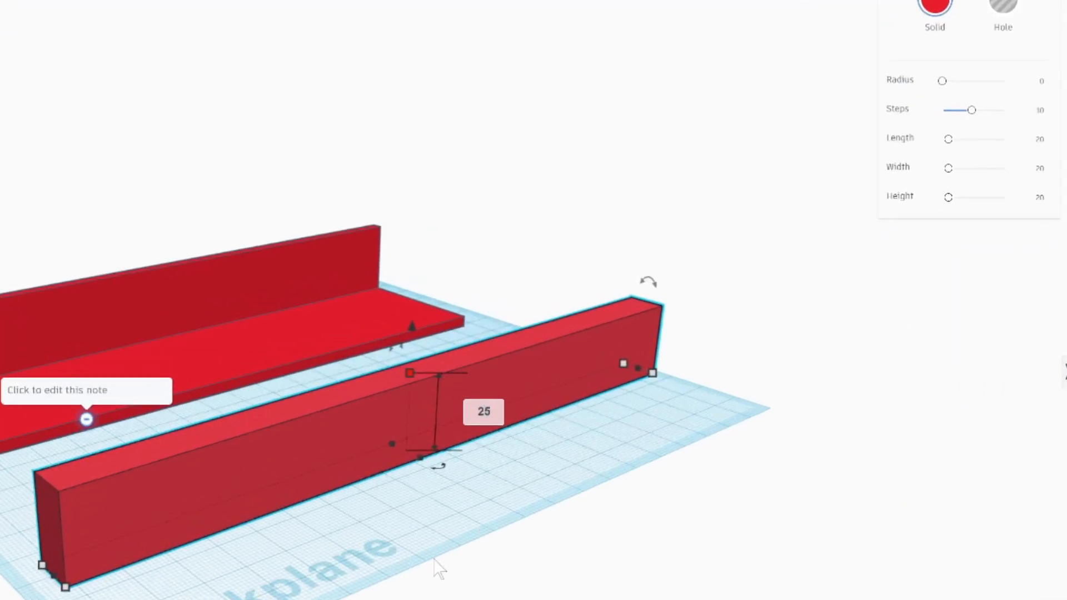
key(Return)
Align the thick front box with the base plate's front edge and ends, and group it with the L-shaped part
right_drag(364, 564, 467, 404)
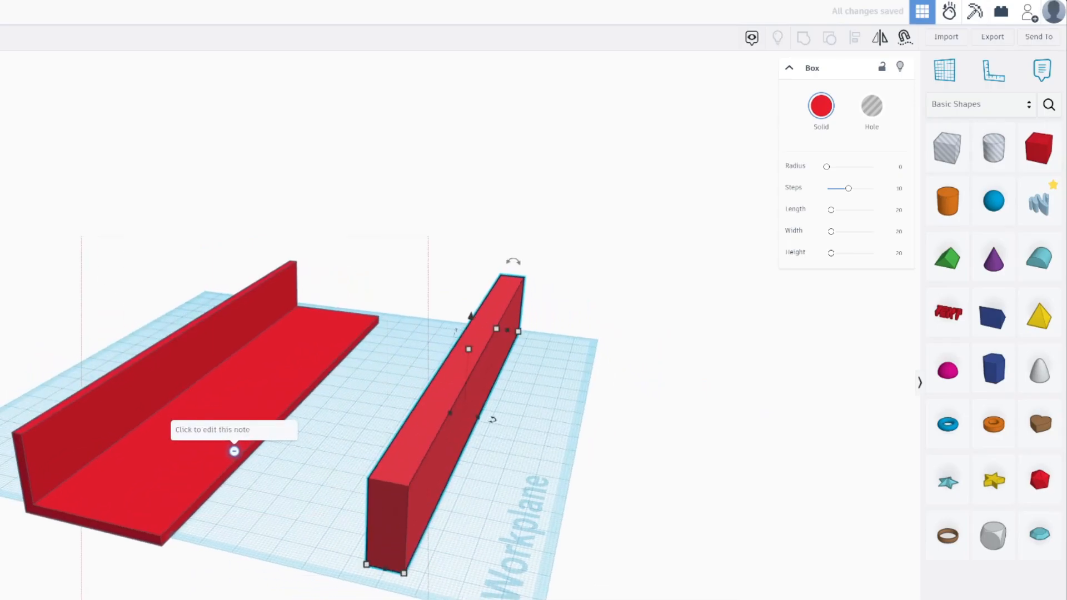
drag(387, 575, 489, 597)
click(853, 41)
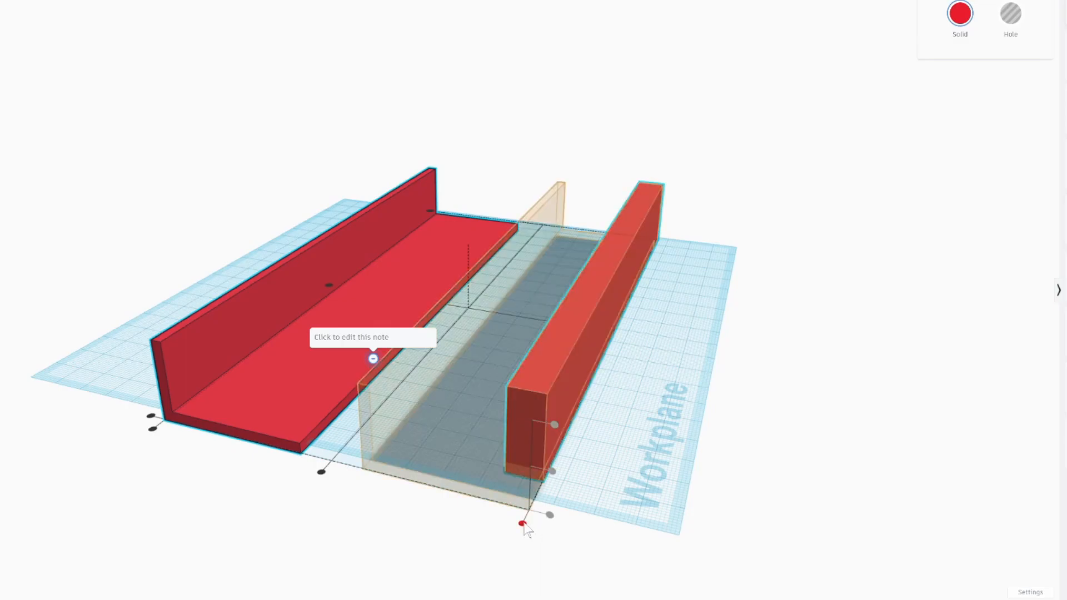
click(525, 526)
right_drag(609, 520, 459, 471)
click(486, 372)
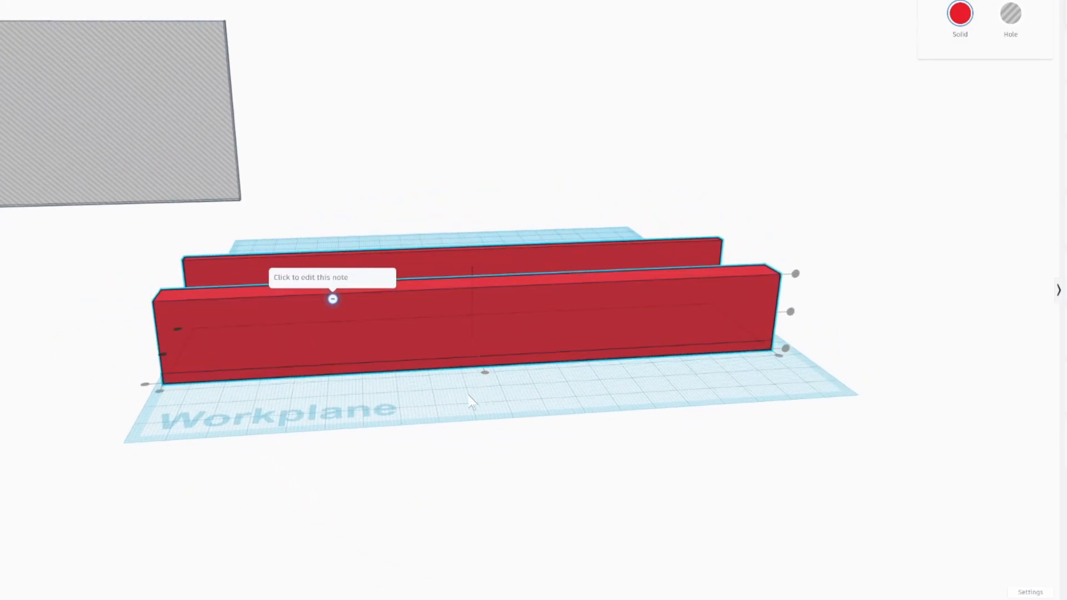
right_drag(439, 408, 422, 286)
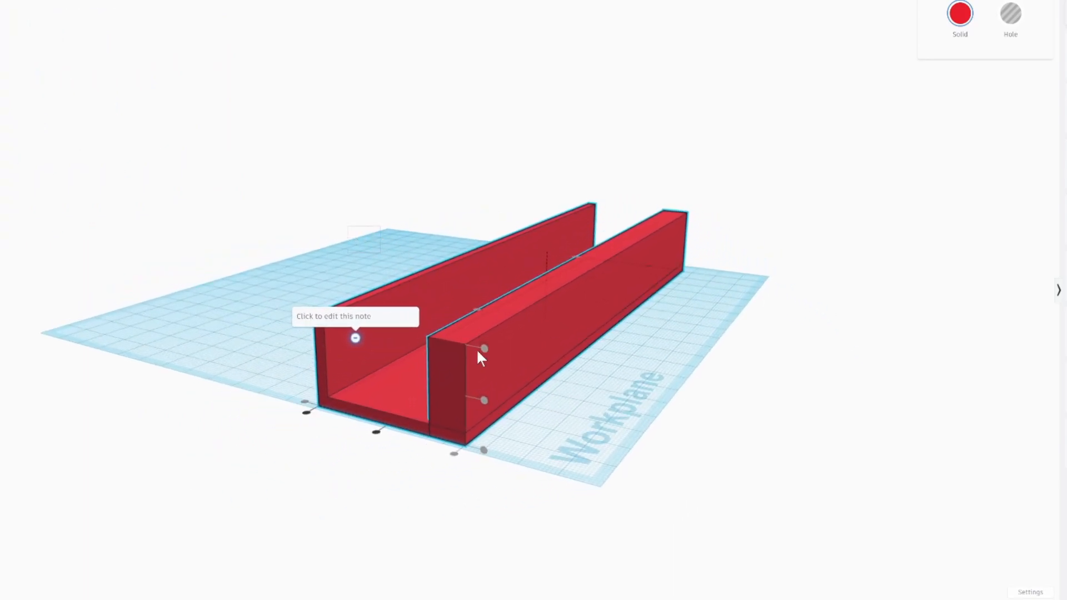
click(409, 276)
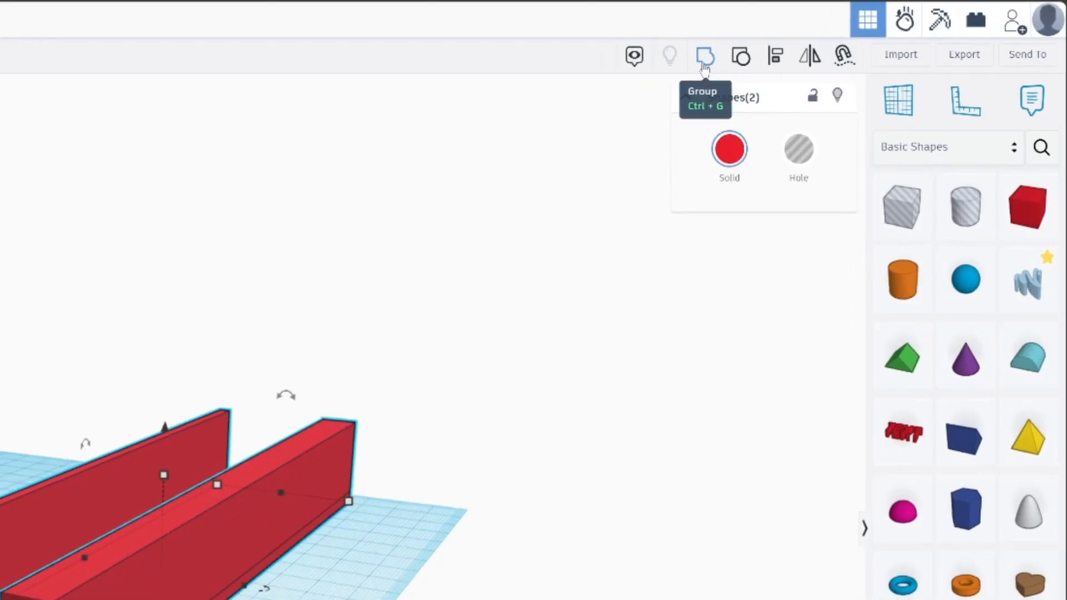
click(658, 65)
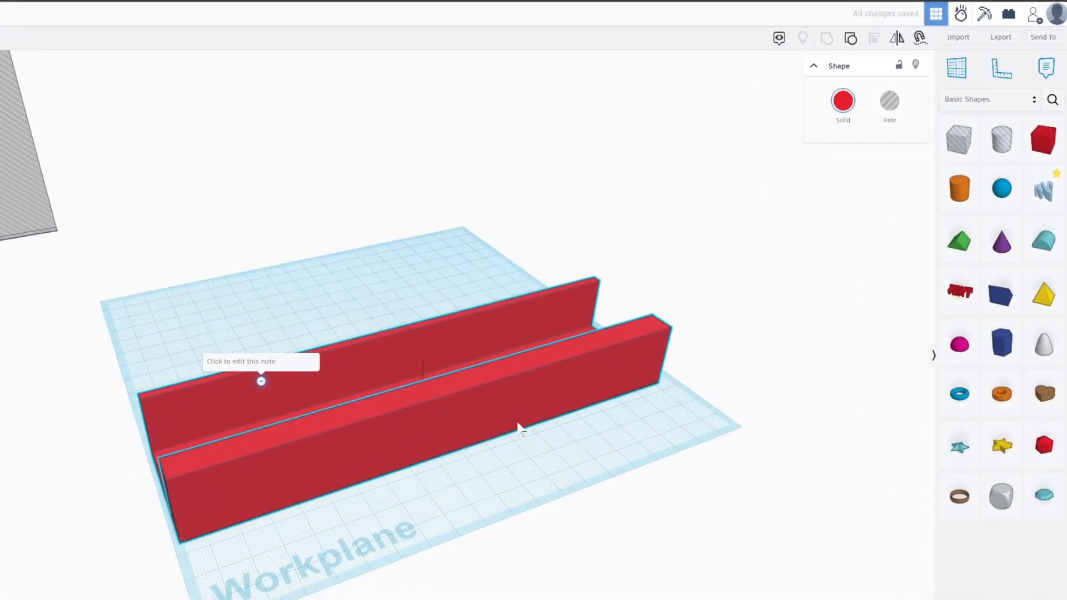
Add a box hole 4.2 mm thick in front of the holder and stretch it to about 241 mm long
right_drag(518, 427, 433, 424)
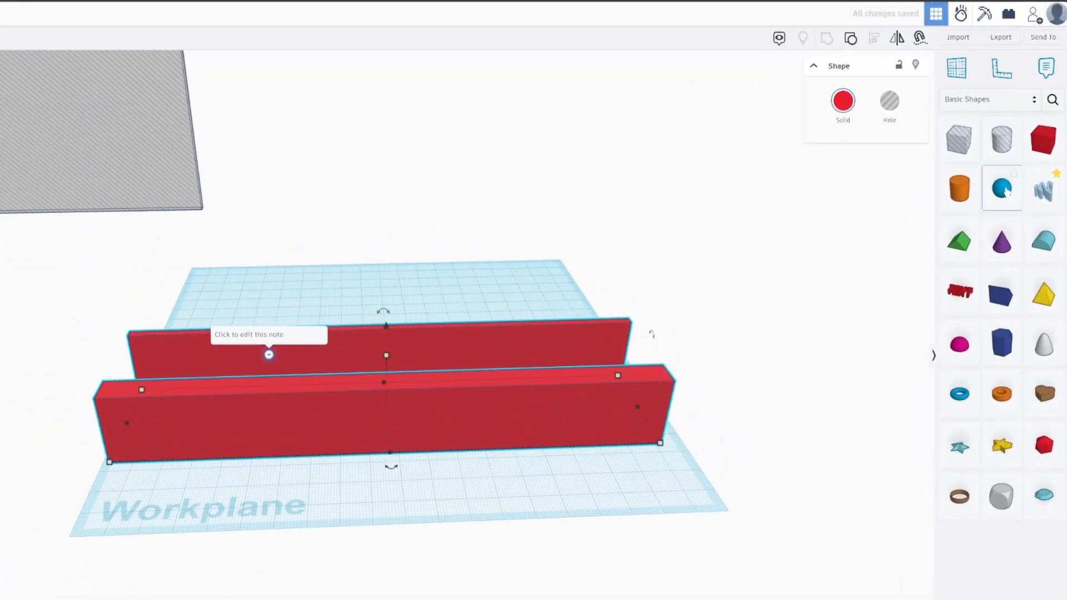
drag(968, 149, 249, 559)
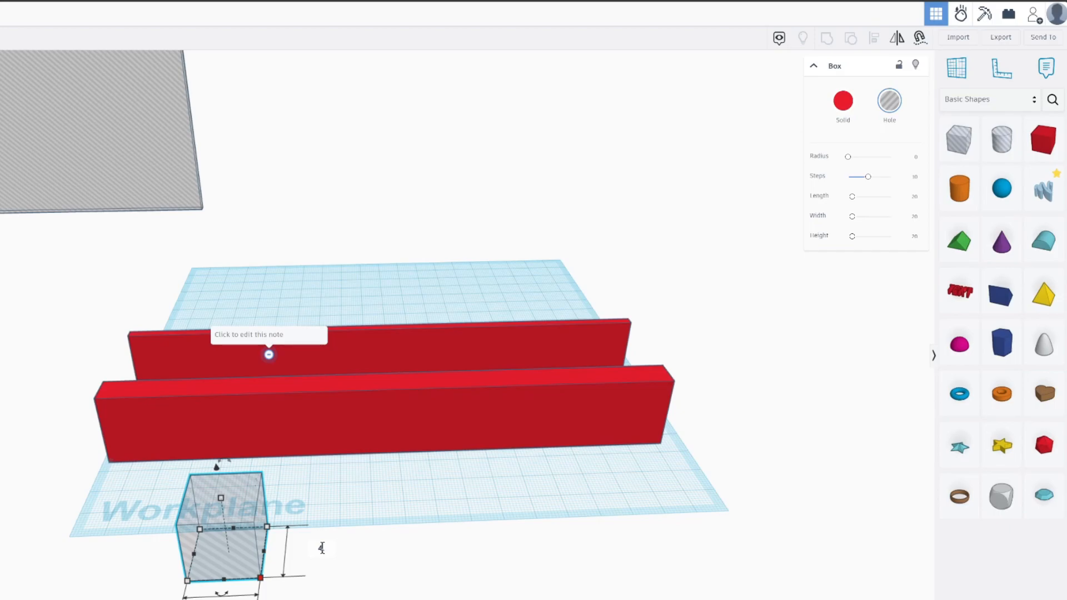
key(Return)
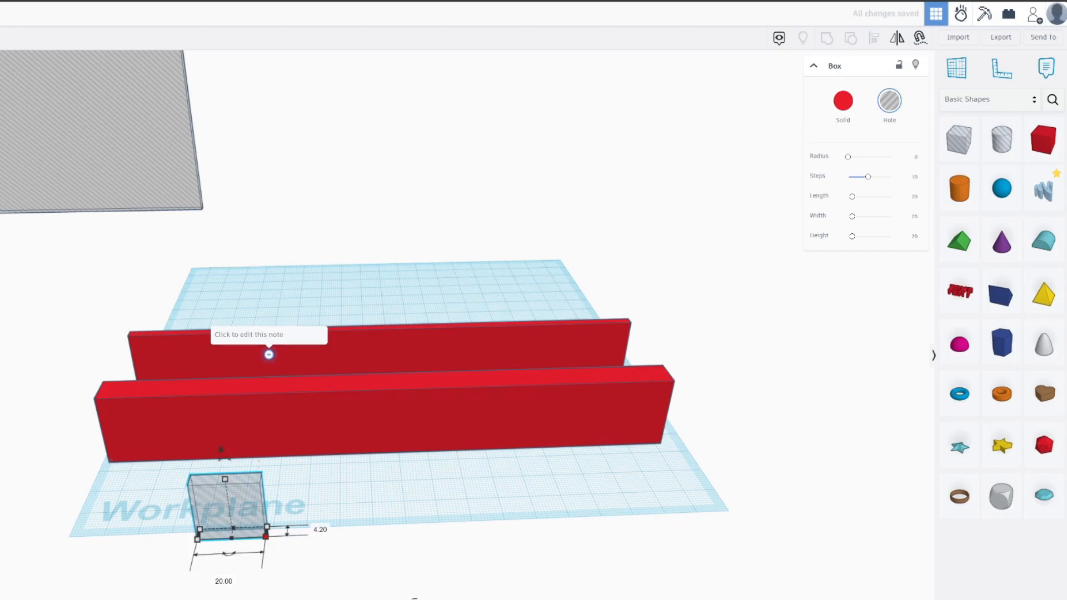
drag(267, 536, 801, 510)
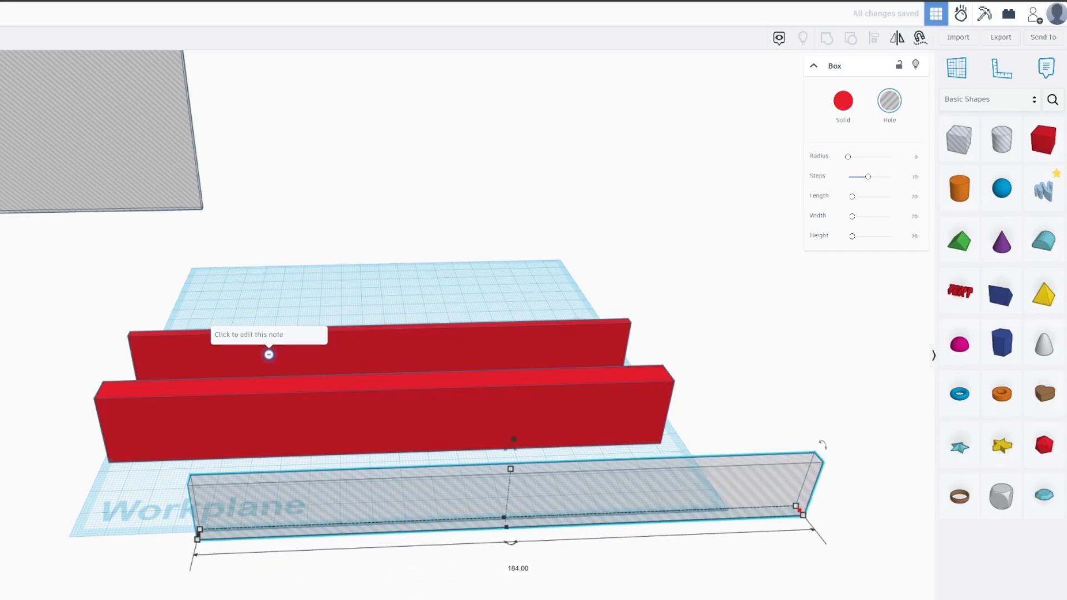
right_drag(165, 562, 363, 547)
drag(424, 550, 233, 599)
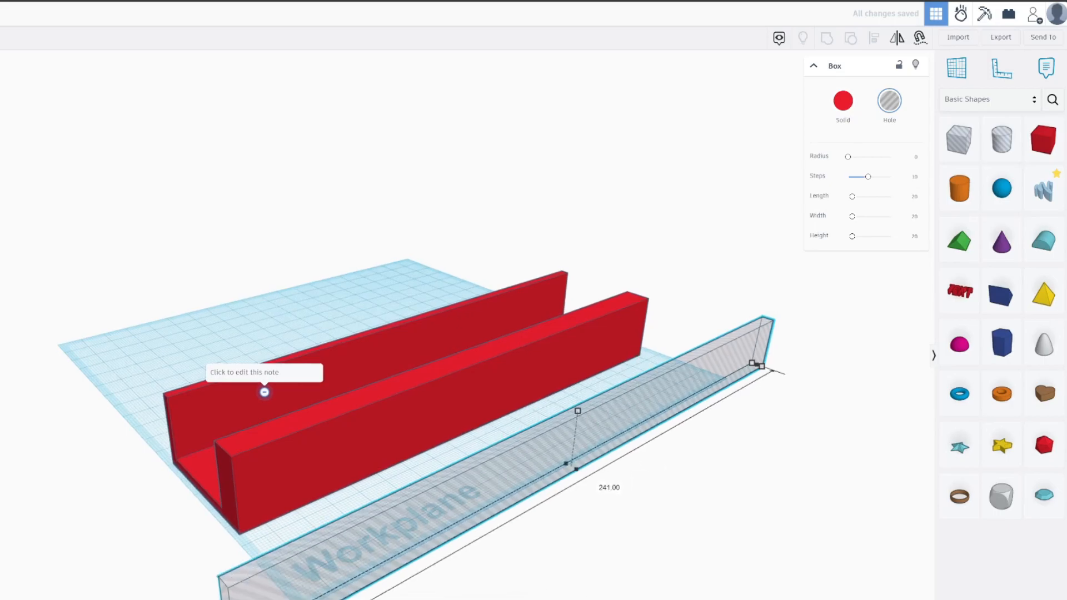
Raise the long box hole to 23 mm above the workplane
right_drag(494, 575, 496, 434)
drag(486, 371, 466, 362)
click(533, 384)
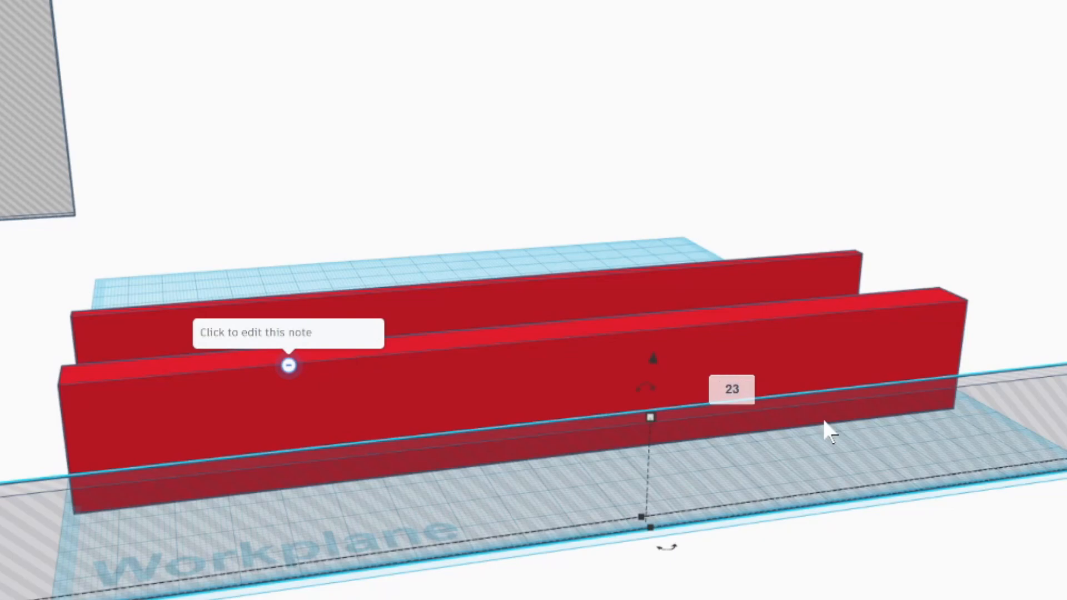
key(Return)
right_drag(827, 431, 500, 556)
right_drag(589, 578, 589, 536)
Nudge the raised box hole over the thick front wall until it sits midway across the wall's thickness
shift+click(467, 366)
right_drag(751, 499, 693, 373)
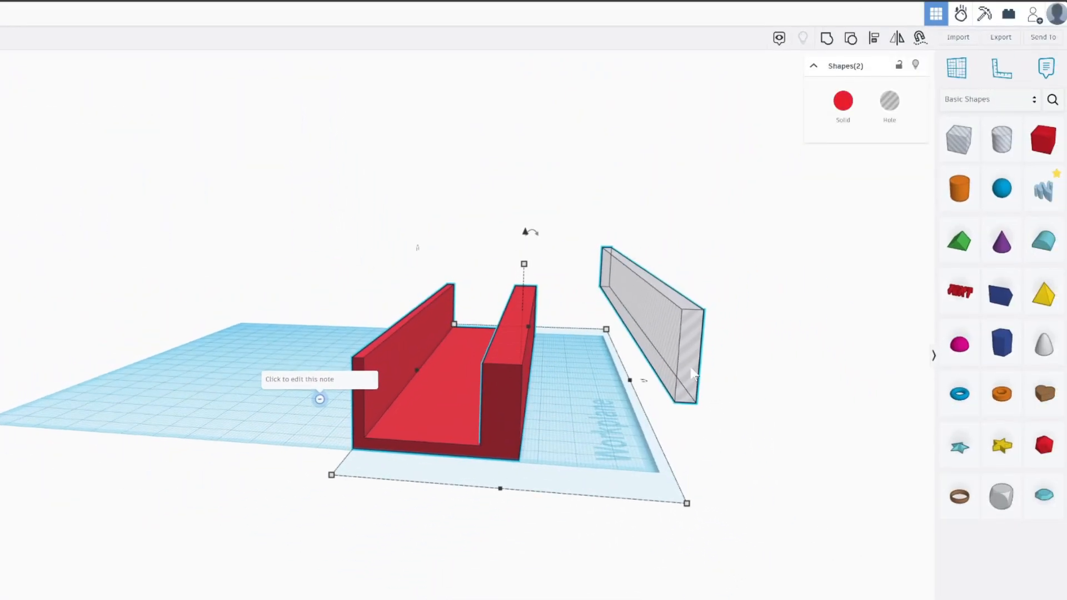
click(691, 495)
click(681, 382)
key(Left)
key(Left)
key(Left)
key(Left)
key(Left)
key(Left)
key(Left)
key(Left)
key(Left)
key(Left)
key(Left)
key(Left)
key(Left)
key(Left)
key(Left)
key(Left)
key(Left)
key(Left)
key(Left)
key(Left)
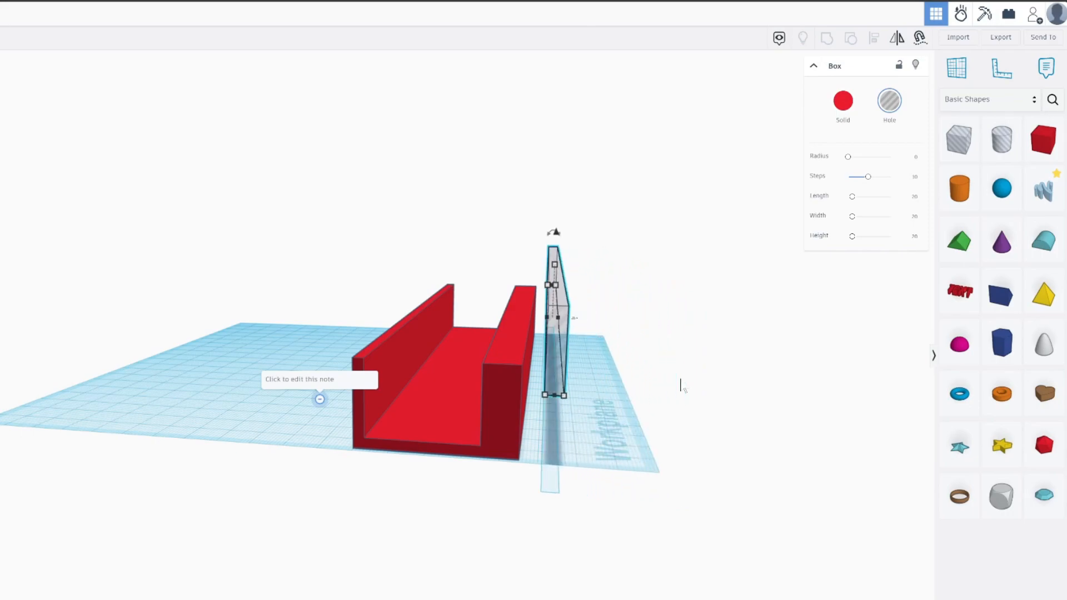
key(Left)
key(Left)
key(Left)
key(Left)
key(Left)
key(Left)
key(Left)
key(Left)
key(Left)
key(Left)
key(Left)
key(Left)
key(Left)
key(Left)
key(Left)
key(Left)
key(Left)
key(Left)
key(Left)
key(Left)
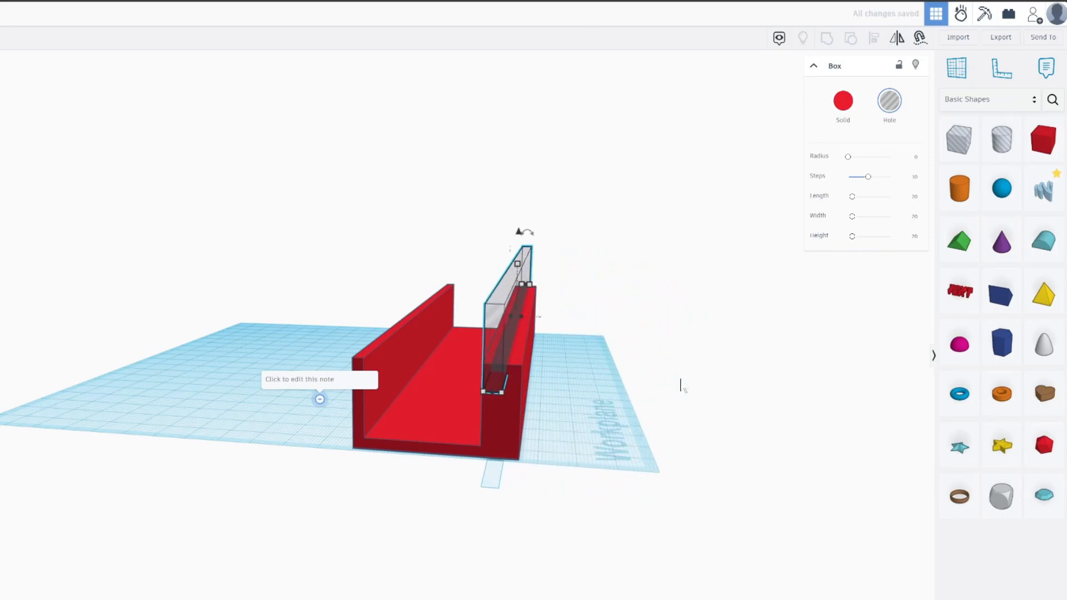
key(Right)
key(Right)
key(Right)
key(Right)
key(Right)
key(Right)
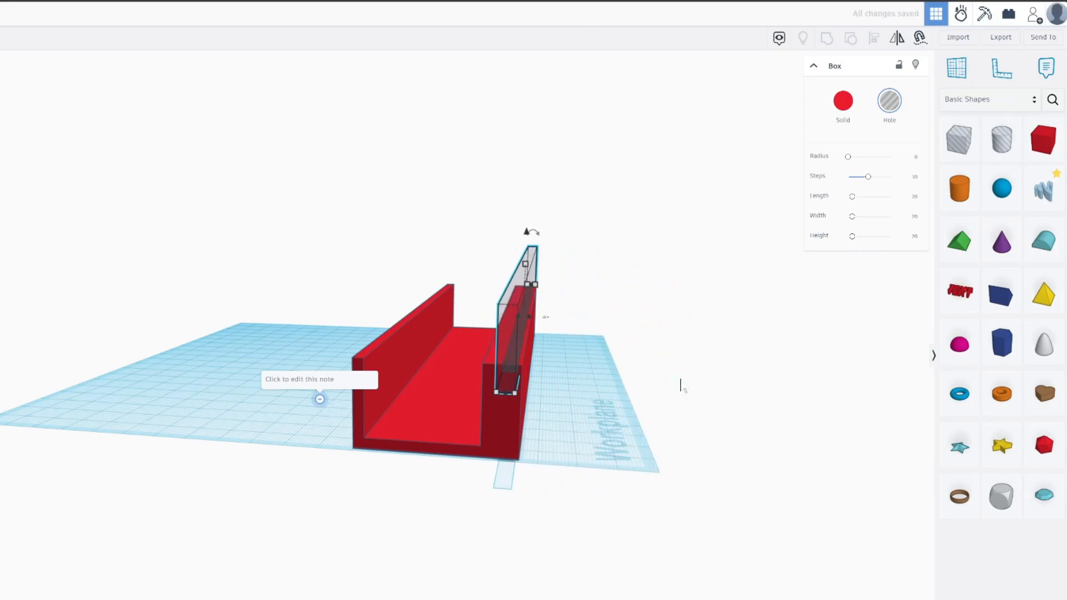
key(Left)
key(Left)
key(Left)
Group the long box hole with the holder to cut a groove along the top of the front wall
right_drag(681, 381, 257, 250)
drag(257, 250, 678, 578)
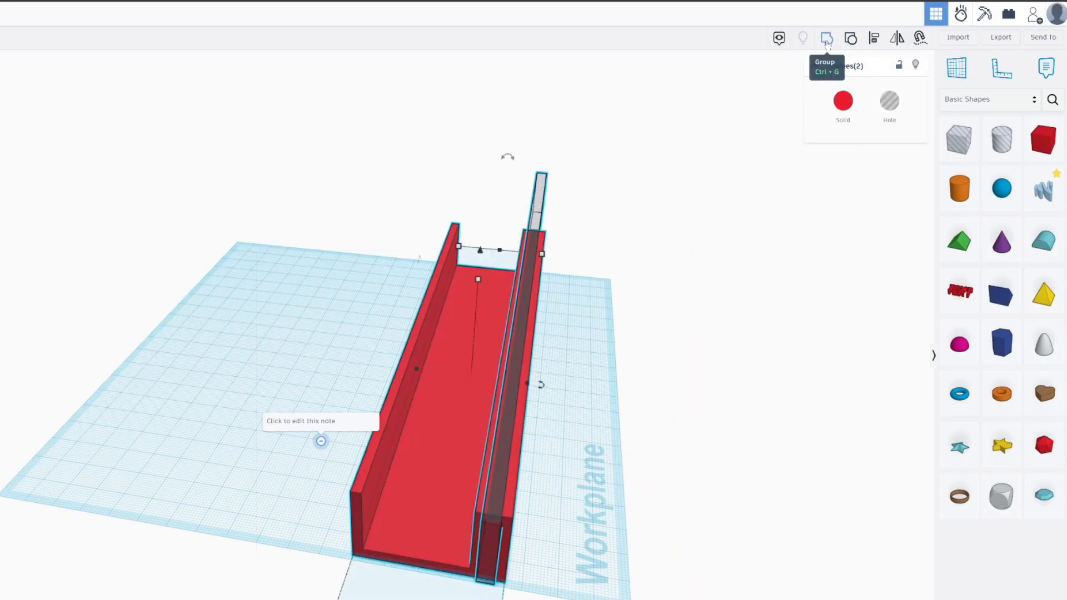
click(848, 40)
Duplicate the grooved holder and place the copy at the back of the workplane
right_drag(824, 256, 776, 380)
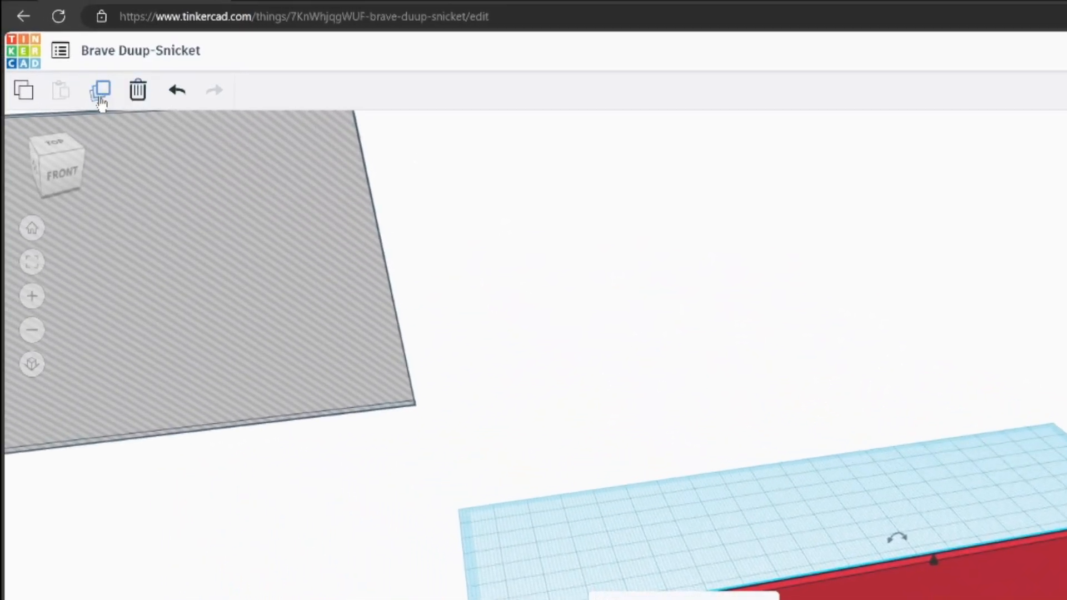
click(99, 94)
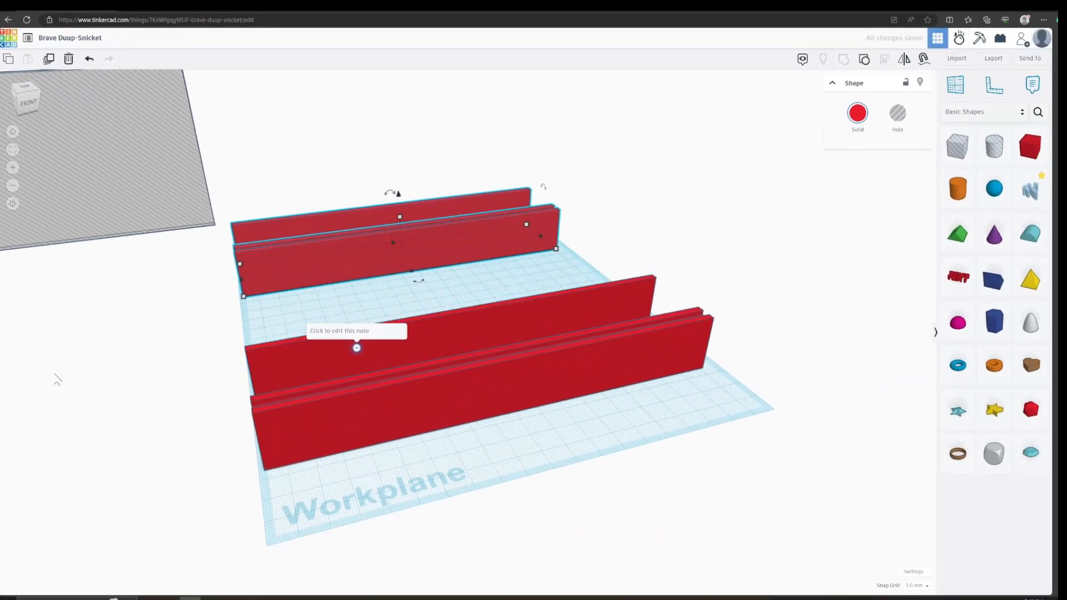
right_drag(57, 380, 560, 427)
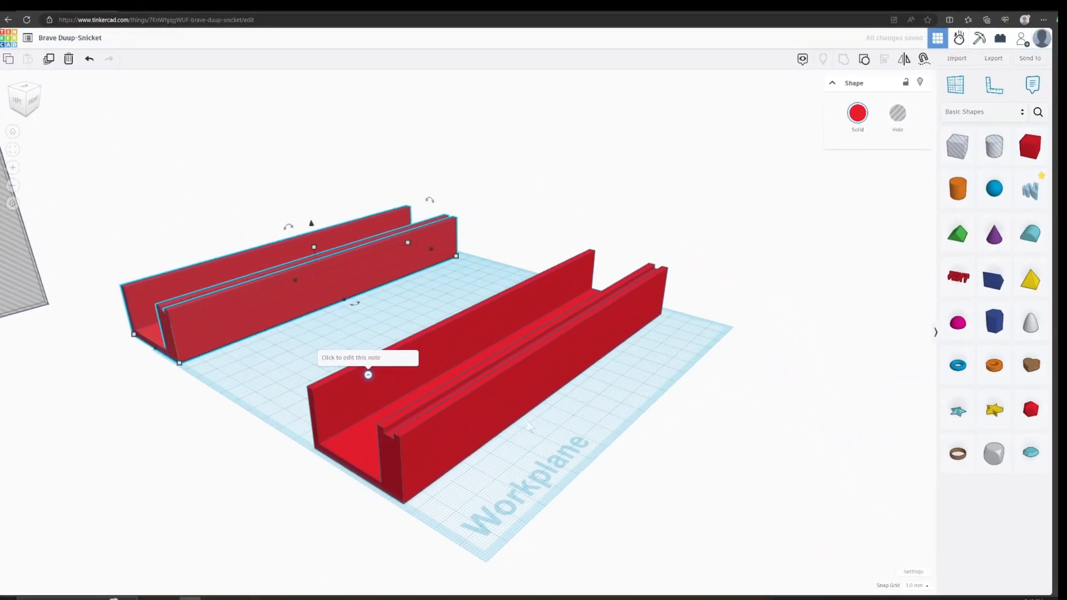
right_drag(533, 486, 557, 474)
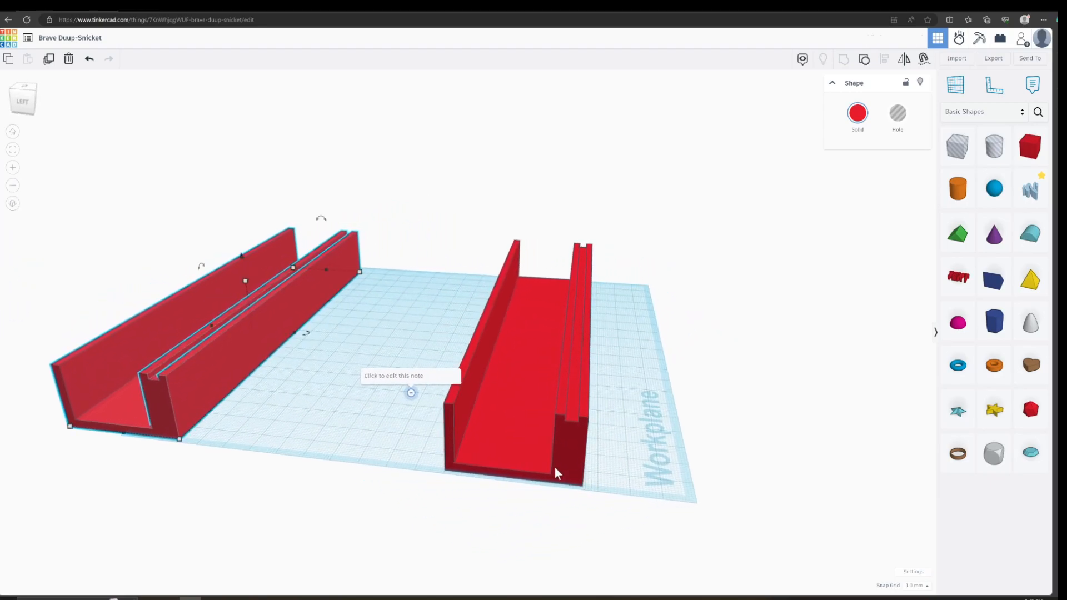
Bring the lithophane-sized hole to the front holder and centre the two along their length
right_drag(627, 489, 428, 491)
mouse_move(177, 224)
mouse_down()
mouse_move(179, 233)
mouse_move(605, 336)
mouse_up()
right_drag(221, 479, 198, 388)
drag(198, 389, 505, 510)
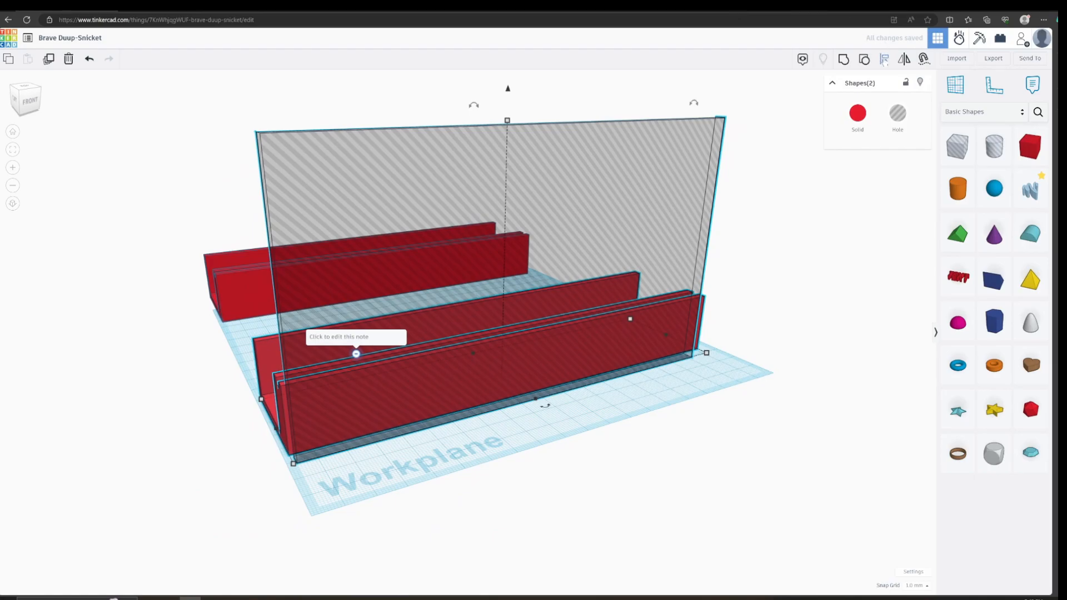
click(883, 59)
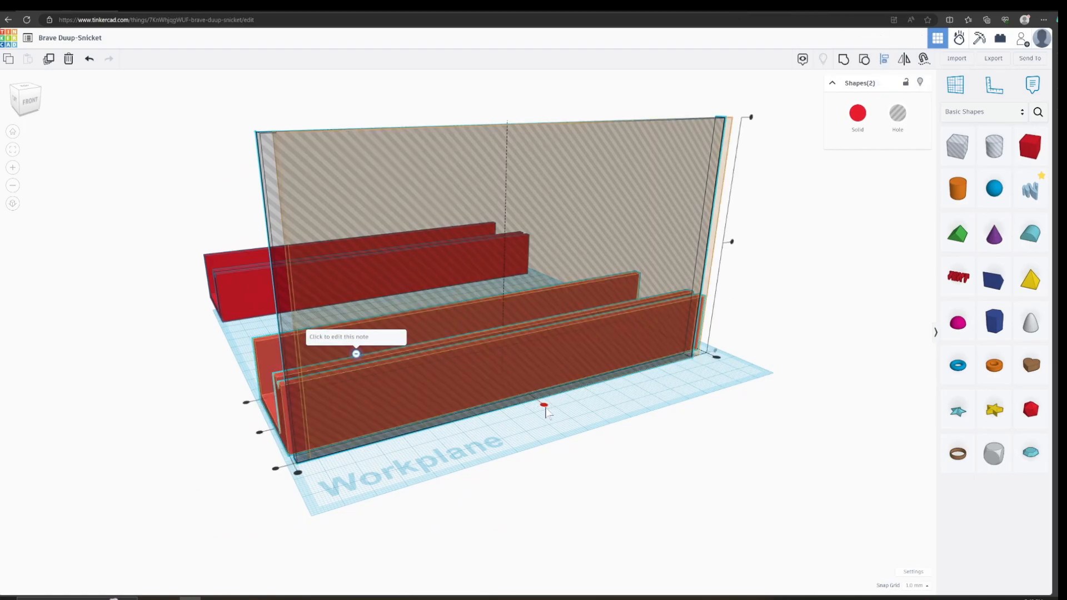
click(543, 406)
Raise the lithophane-sized hole to 23 mm above the workplane
right_drag(769, 399, 834, 389)
click(590, 329)
drag(595, 93, 598, 78)
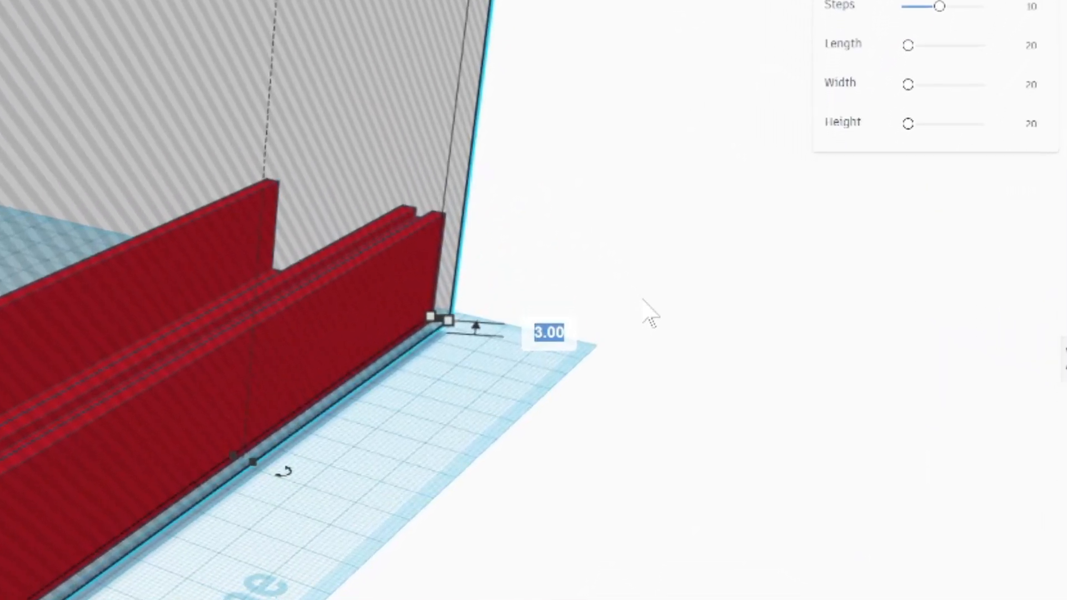
text(2)
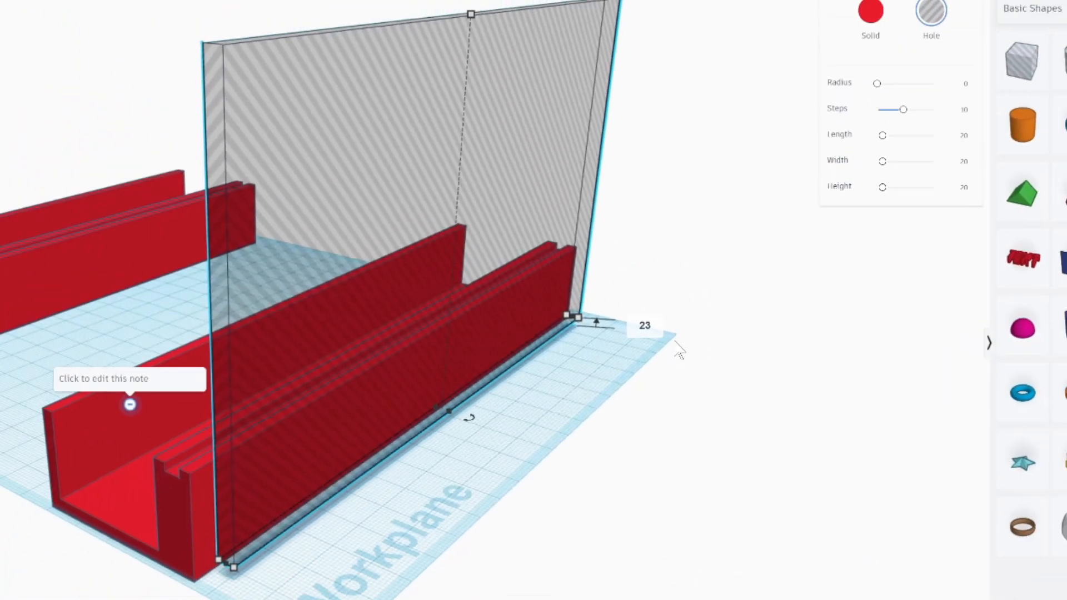
key(Return)
Nudge the lithophane-sized hole sideways until it sits in the groove of the front holder's front wall
right_drag(448, 440, 635, 391)
key(Left)
key(Left)
key(Left)
key(Left)
key(Left)
key(Left)
key(Left)
key(Left)
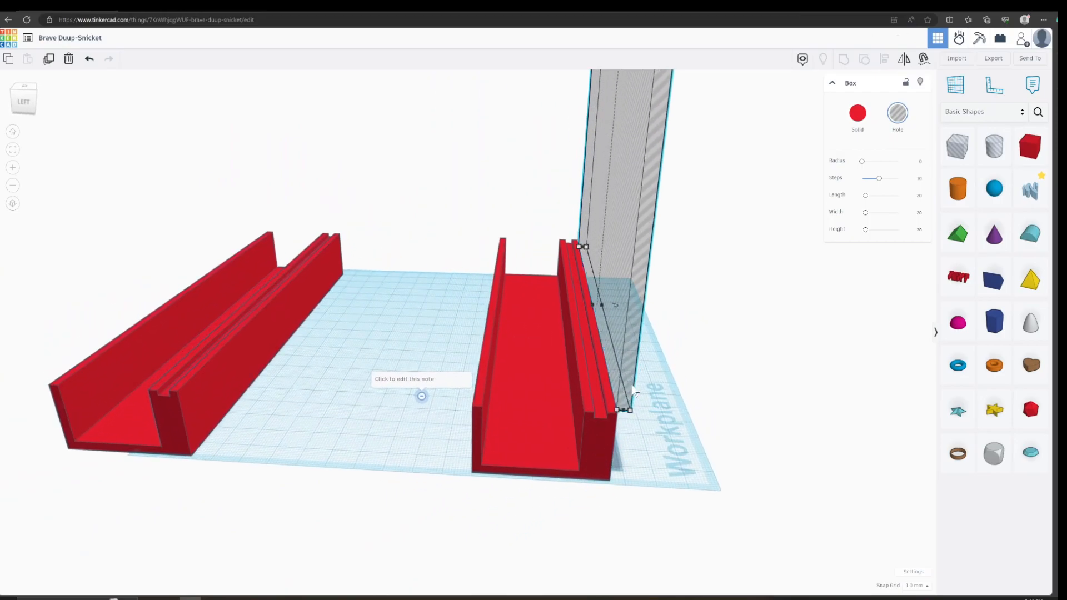
Add a solid box in front of the front holder and give it a 10 by 10 mm base
right_drag(627, 380, 466, 427)
drag(1025, 158, 341, 538)
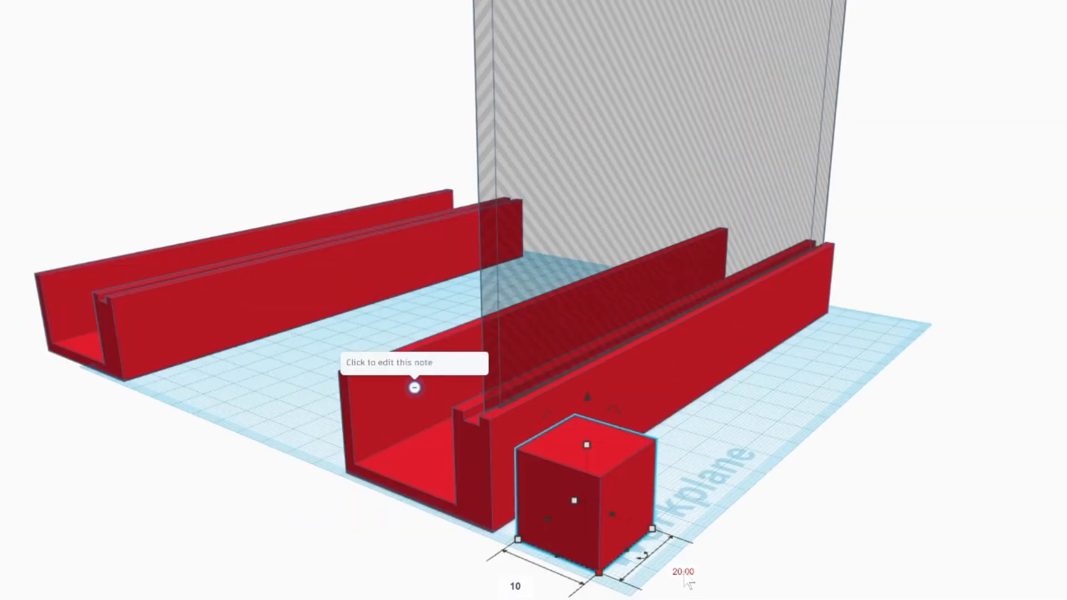
key(Tab)
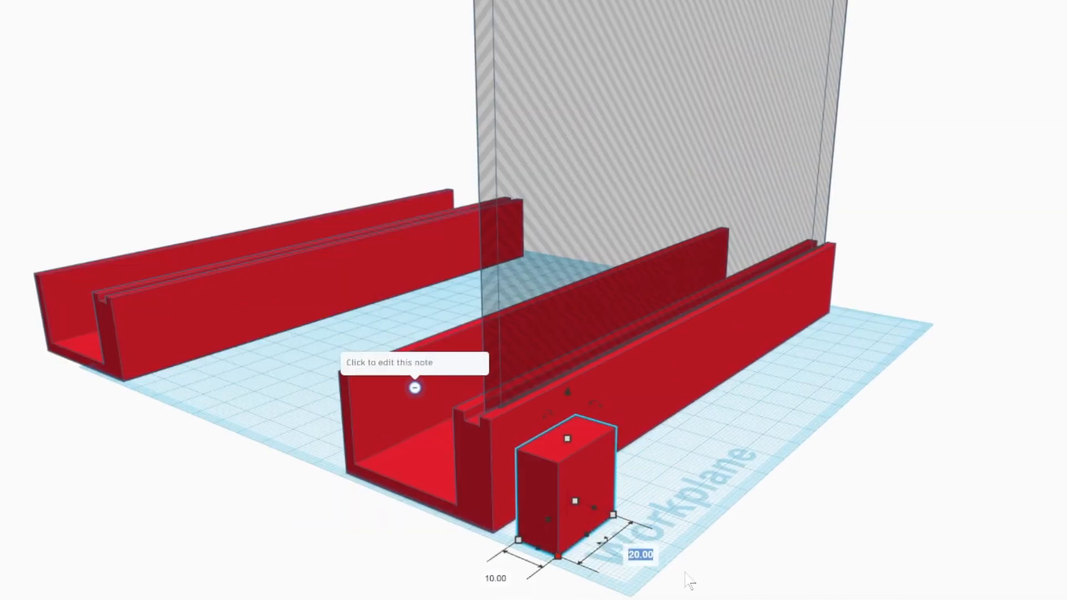
text(6)
key(Return)
right_drag(708, 458, 389, 525)
click(392, 526)
click(433, 590)
text(10)
key(Return)
Move the box to the end of the front holder's grooved wall and stretch it upward into a post above the hole's height
drag(388, 506, 275, 491)
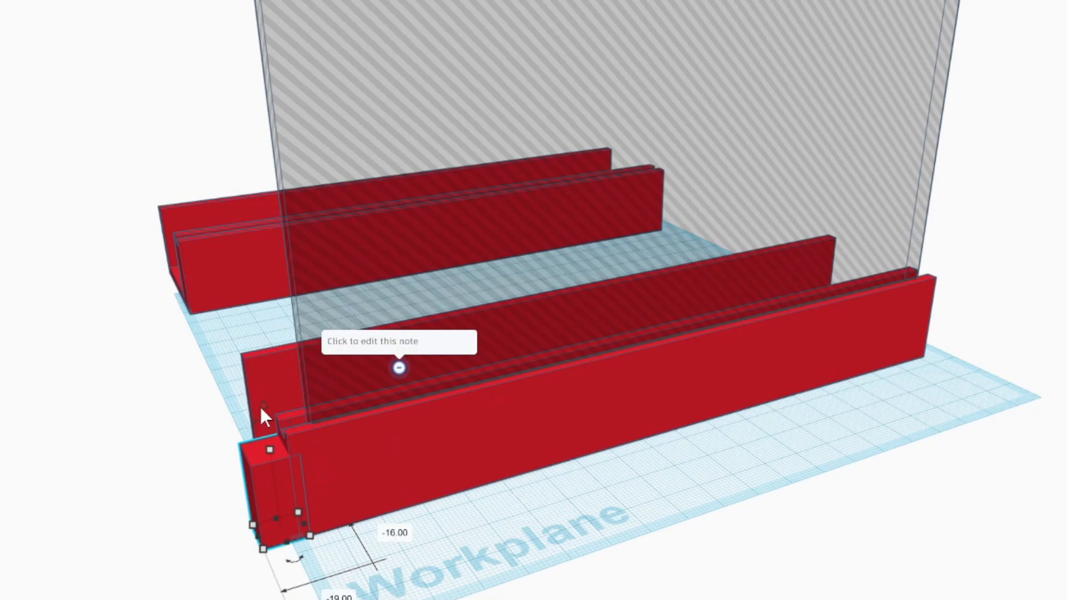
right_drag(247, 470, 419, 486)
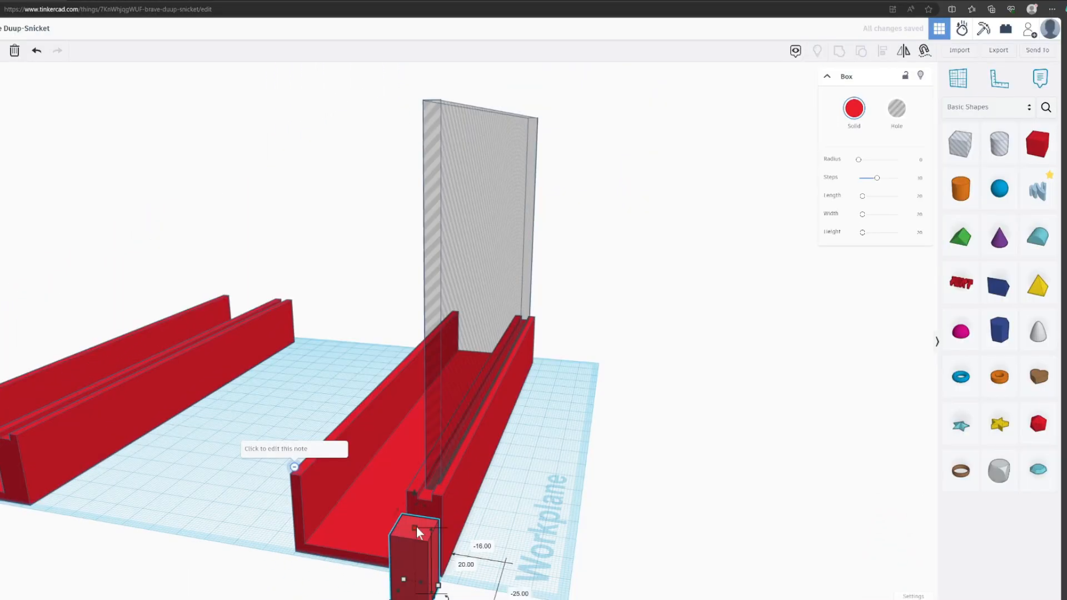
drag(416, 524, 441, 102)
right_drag(673, 476, 578, 502)
scroll(390, 551, down, 1)
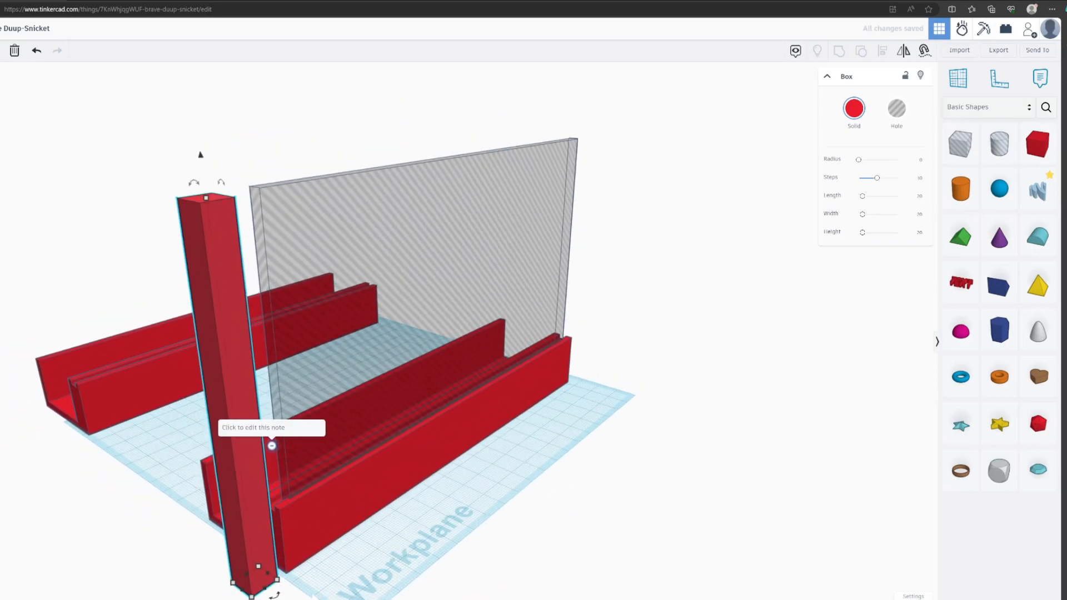
Align the post with the front holder so that it sits flush with the front wall's end
drag(226, 557, 228, 558)
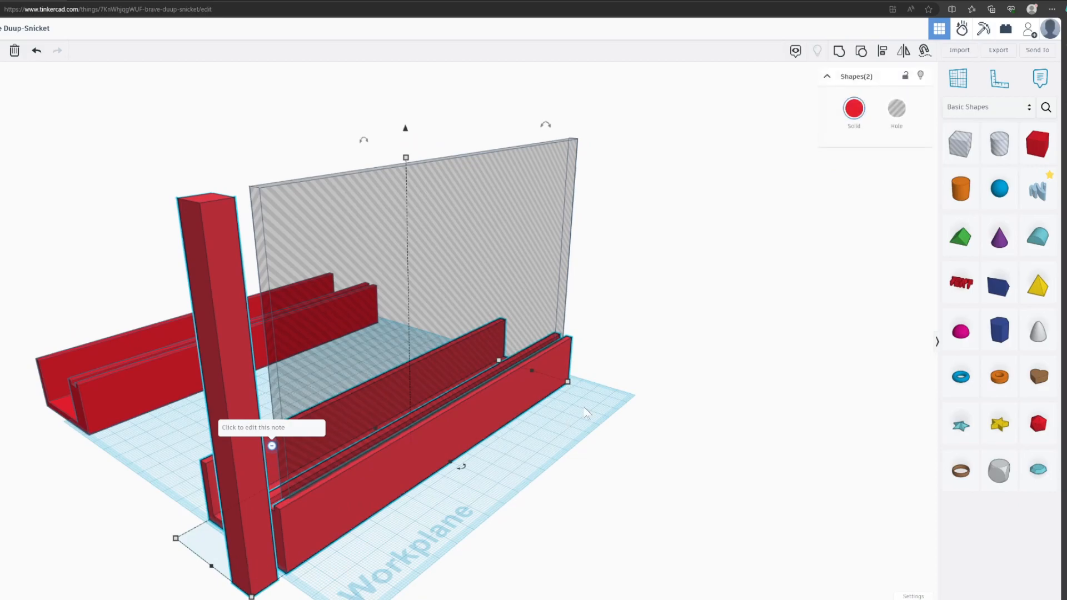
click(883, 50)
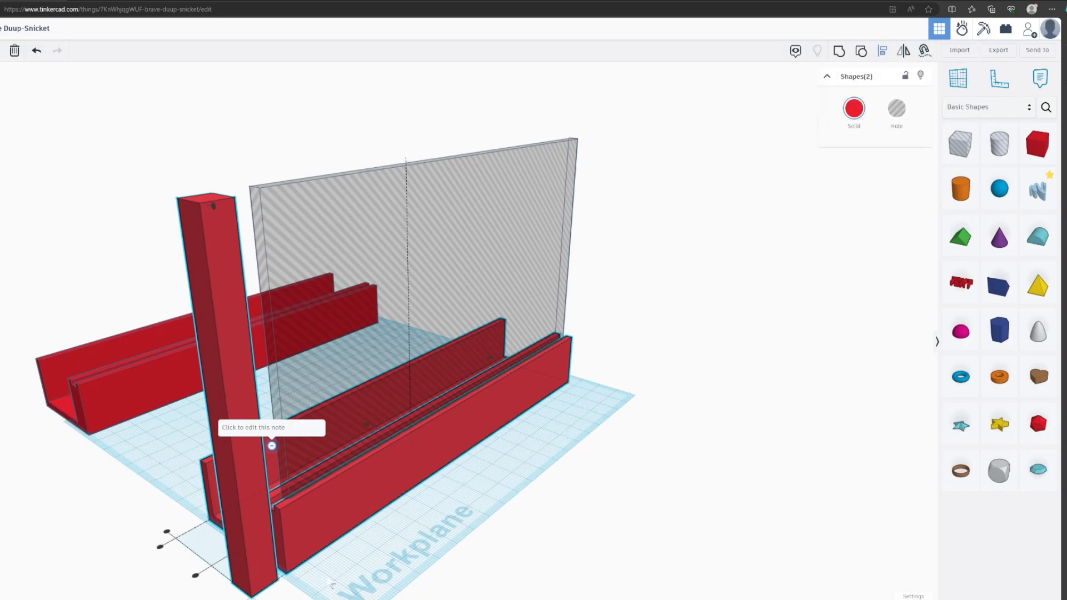
right_drag(380, 572, 292, 568)
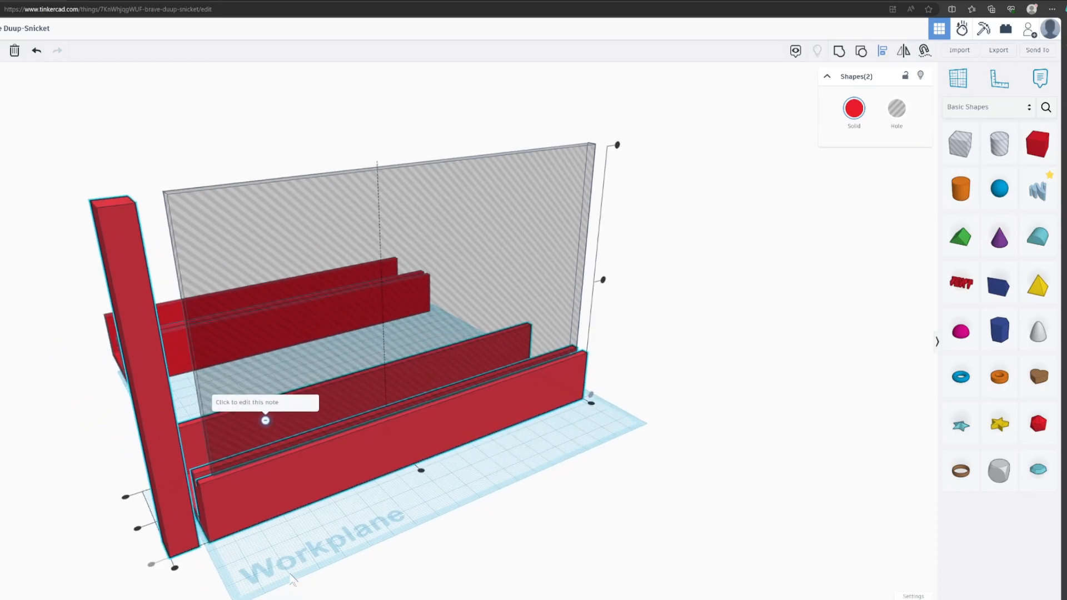
click(175, 565)
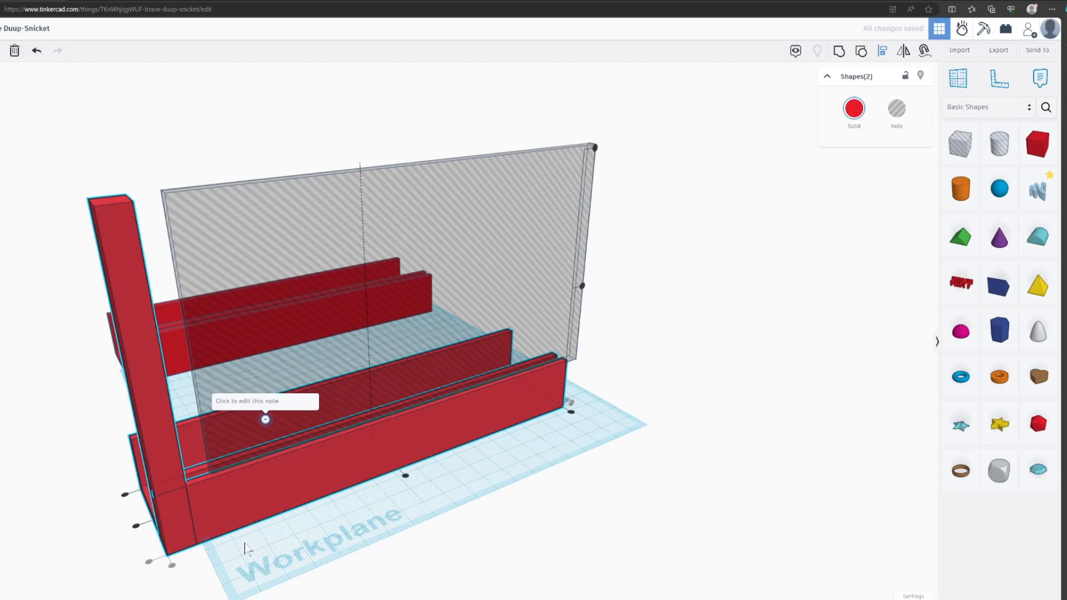
key(Escape)
Duplicate the post and move the copy along the front wall to the holder's opposite end
click(153, 415)
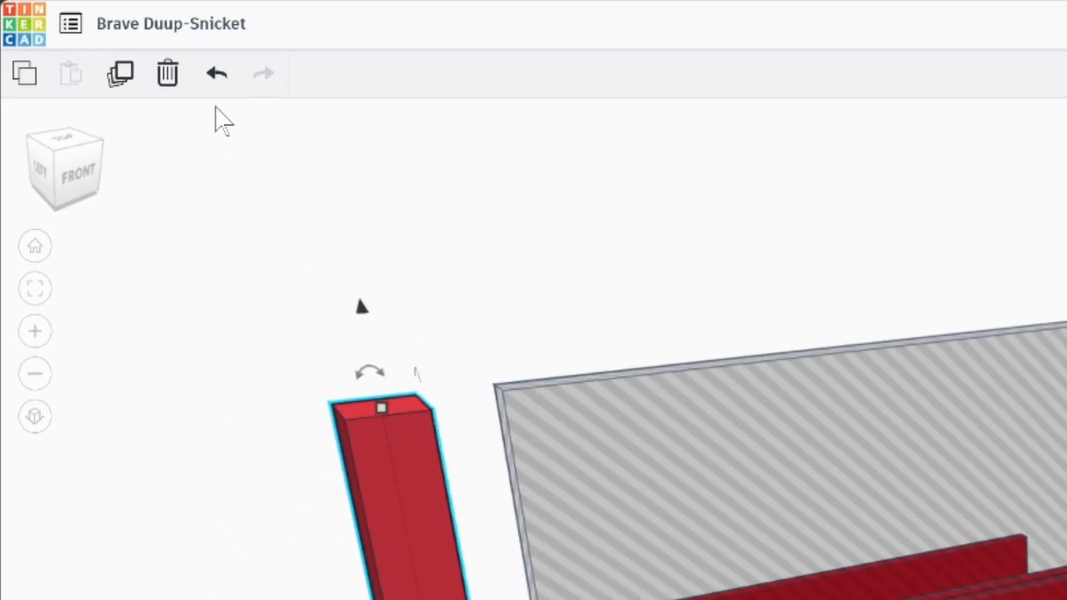
click(130, 80)
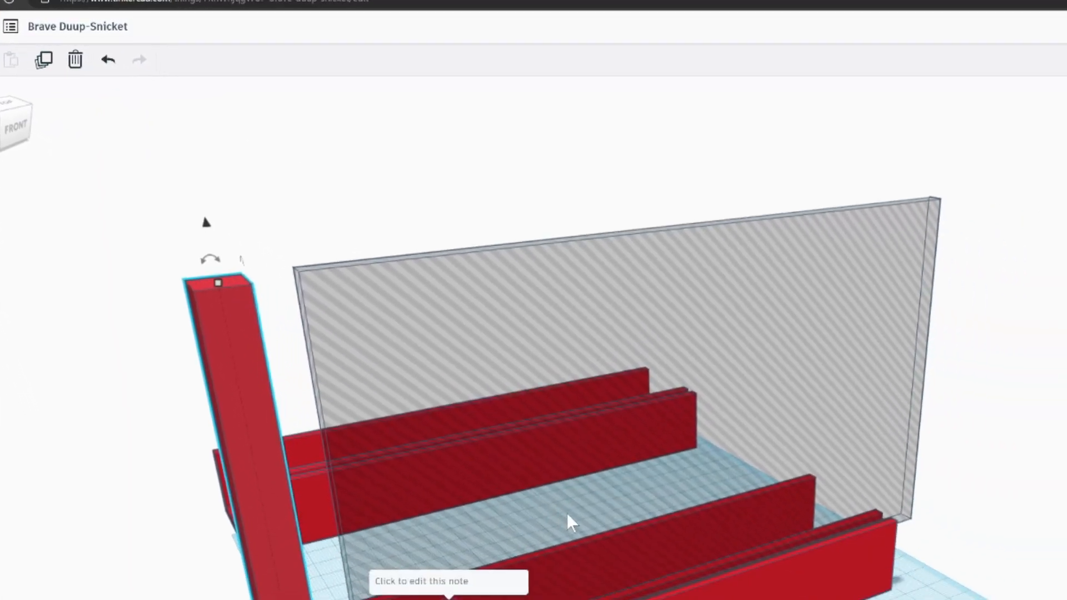
right_drag(550, 583, 523, 568)
key(Right)
key(Right)
key(Right)
key(Right)
key(Right)
key(Right)
key(Right)
key(Right)
key(Right)
key(Right)
key(Right)
key(Right)
key(Right)
key(Right)
key(Right)
key(Right)
key(Right)
key(Right)
key(Right)
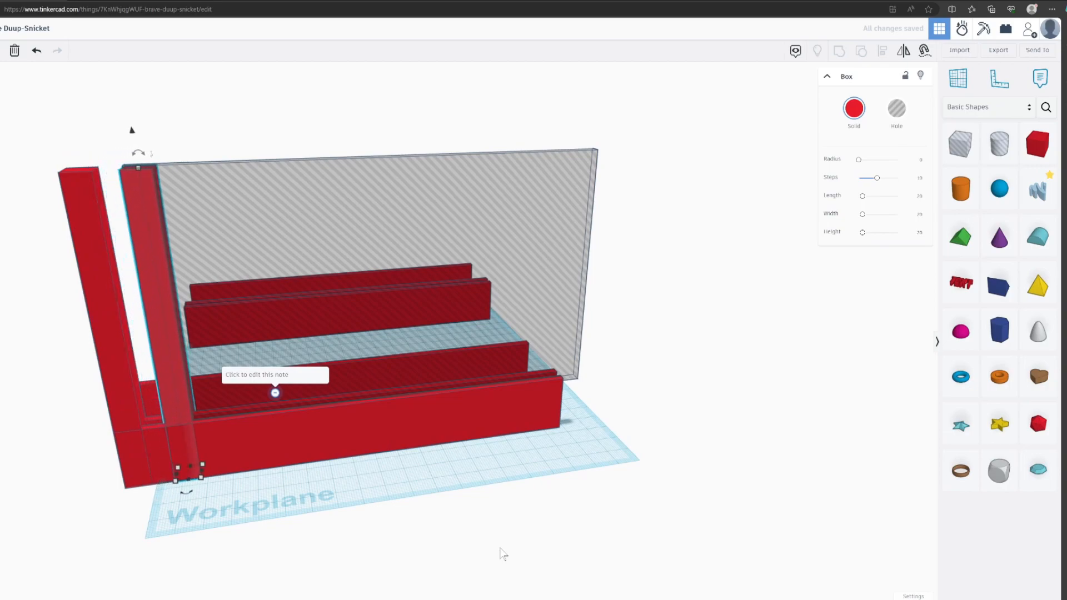
key(Right)
key(Right)
key(Right)
key(Right)
key(Right)
key(Right)
key(Right)
key(Right)
key(Right)
key(Right)
key(Right)
key(Right)
key(Right)
key(Right)
key(Right)
key(Right)
key(Right)
key(Right)
key(Right)
key(Right)
key(Right)
key(Right)
key(Right)
key(Right)
key(Right)
key(Right)
key(Right)
key(Right)
key(Right)
key(Right)
key(Right)
key(Right)
key(Right)
key(Right)
key(Right)
key(Right)
key(Right)
key(Right)
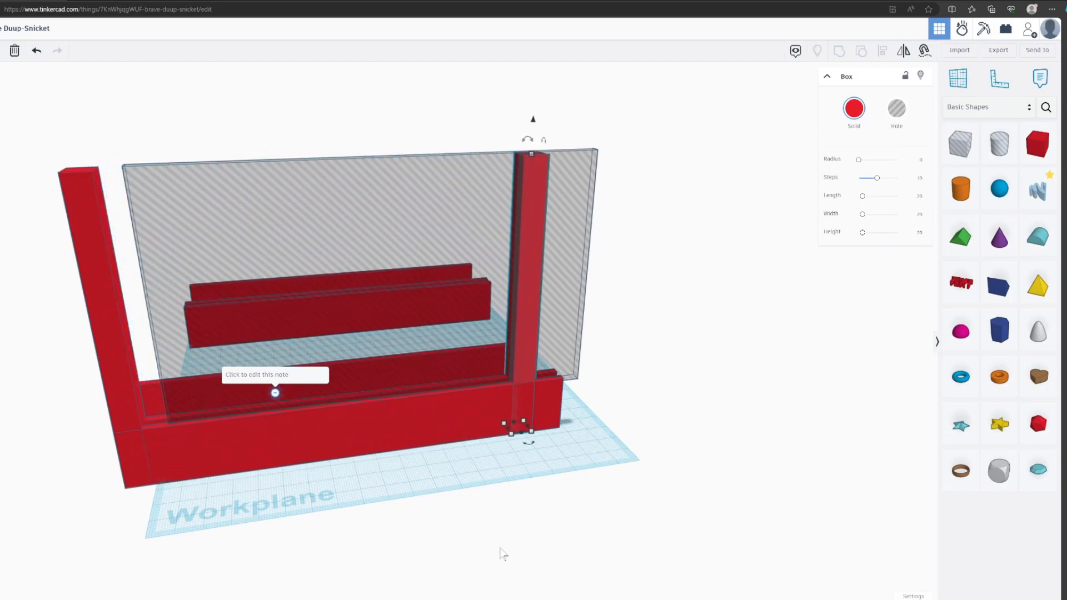
key(Right)
key(Right)
key(Right)
key(Right)
Group the first post with the front holder
right_drag(502, 553, 487, 376)
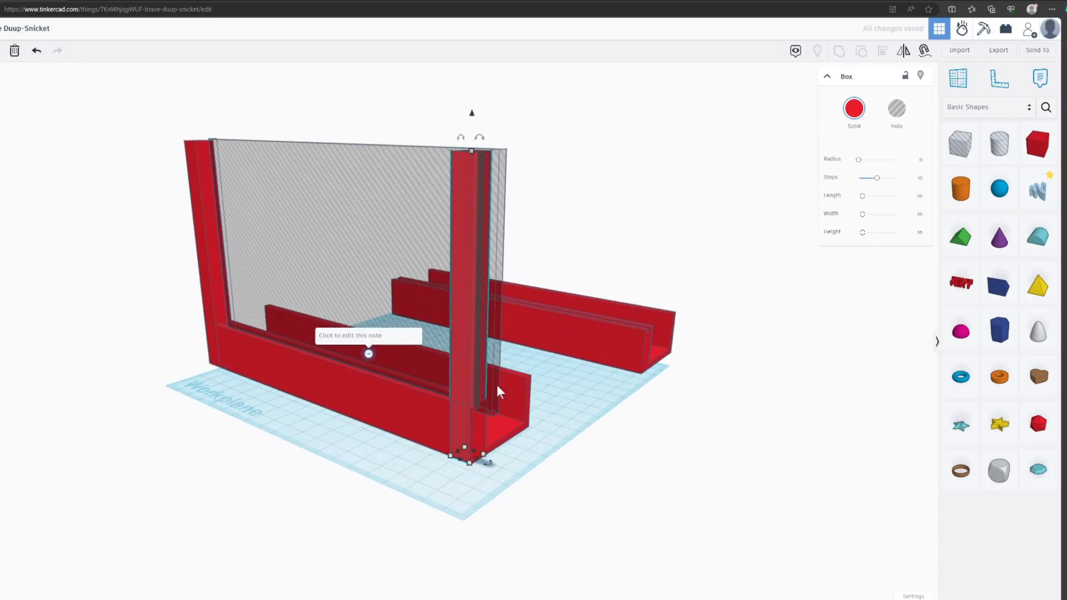
scroll(599, 476, up, 3)
right_drag(607, 488, 526, 495)
drag(674, 489, 521, 423)
right_drag(514, 478, 361, 507)
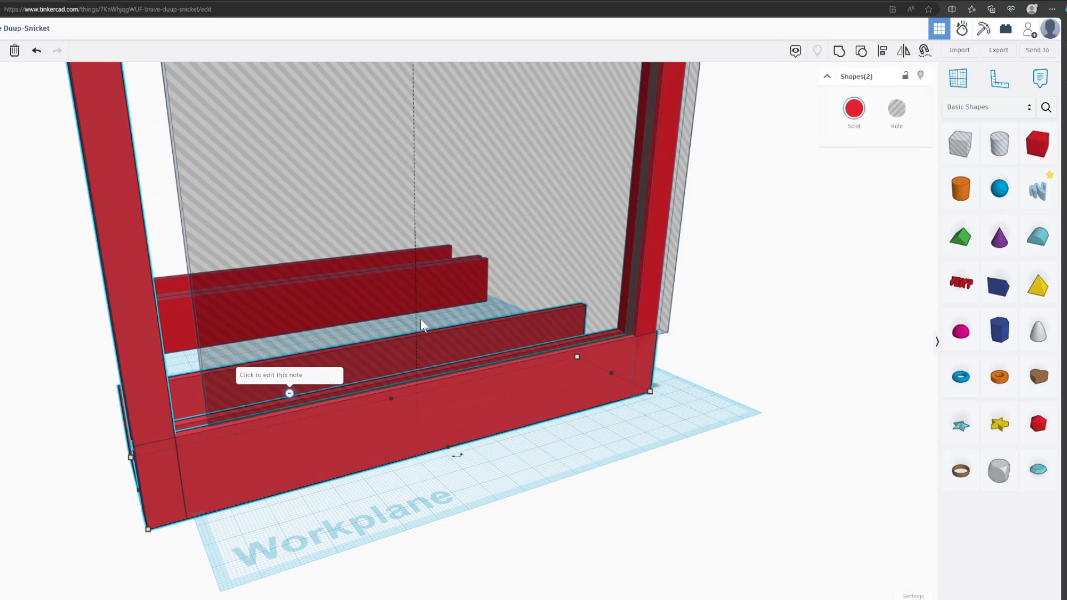
click(841, 51)
Align the second post flush with the holder's opposite end and group it with the holder
right_drag(837, 385, 572, 439)
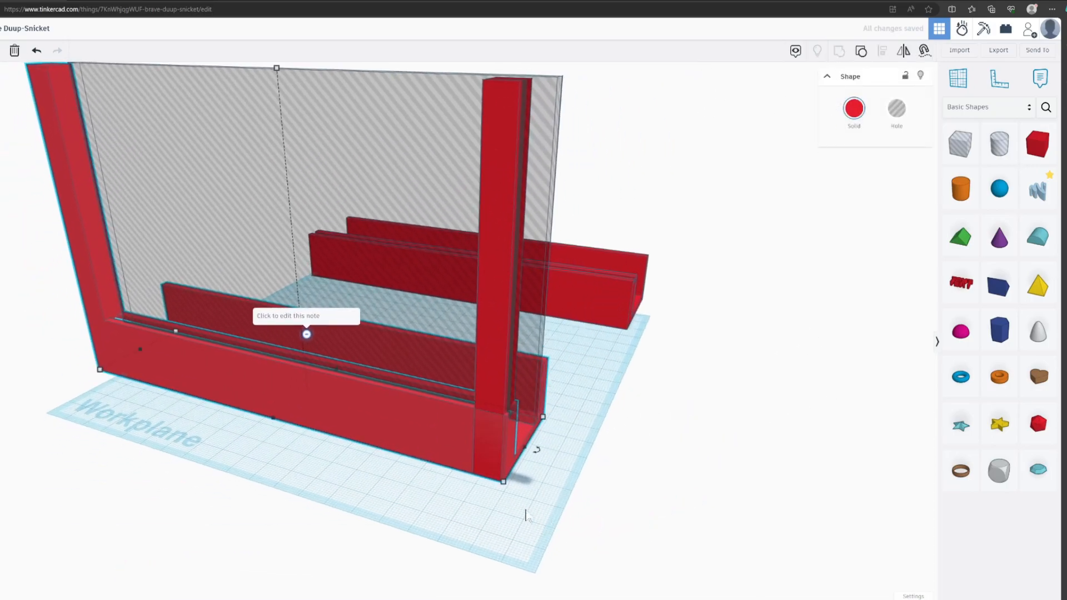
shift+click(468, 460)
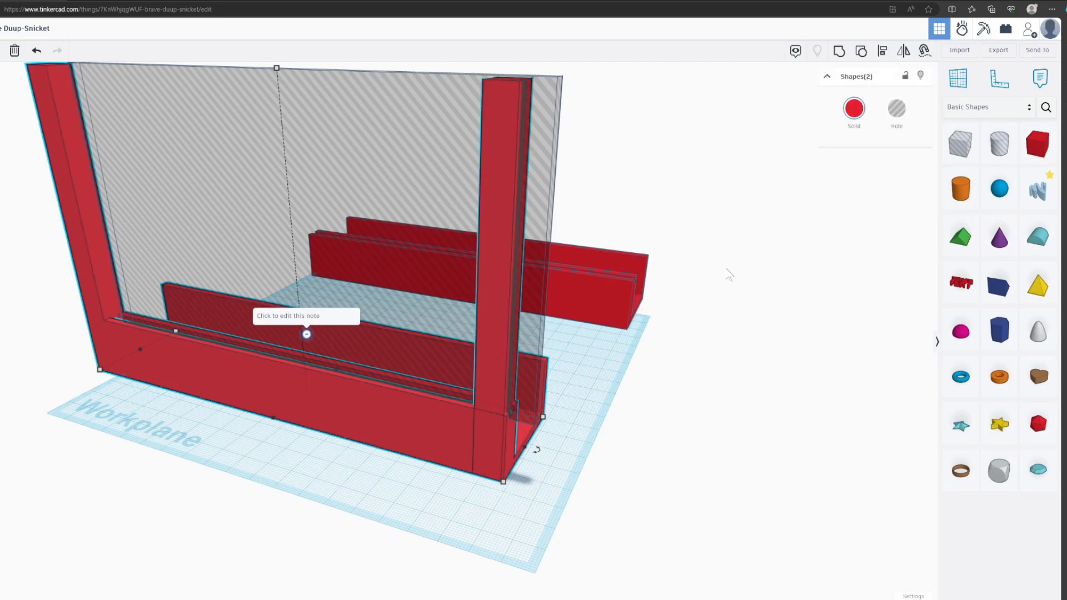
click(882, 51)
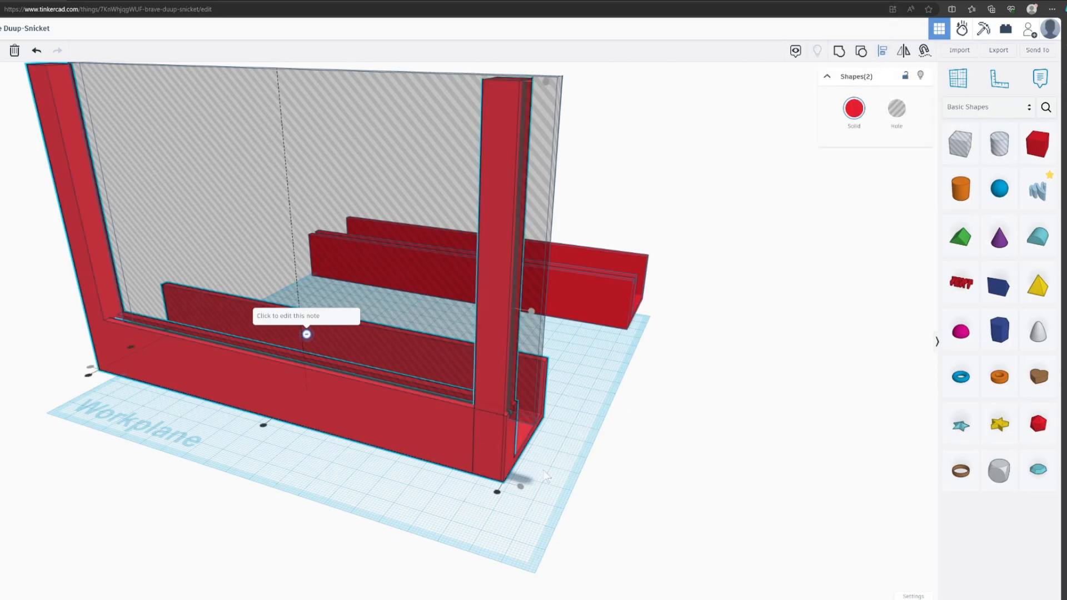
click(497, 492)
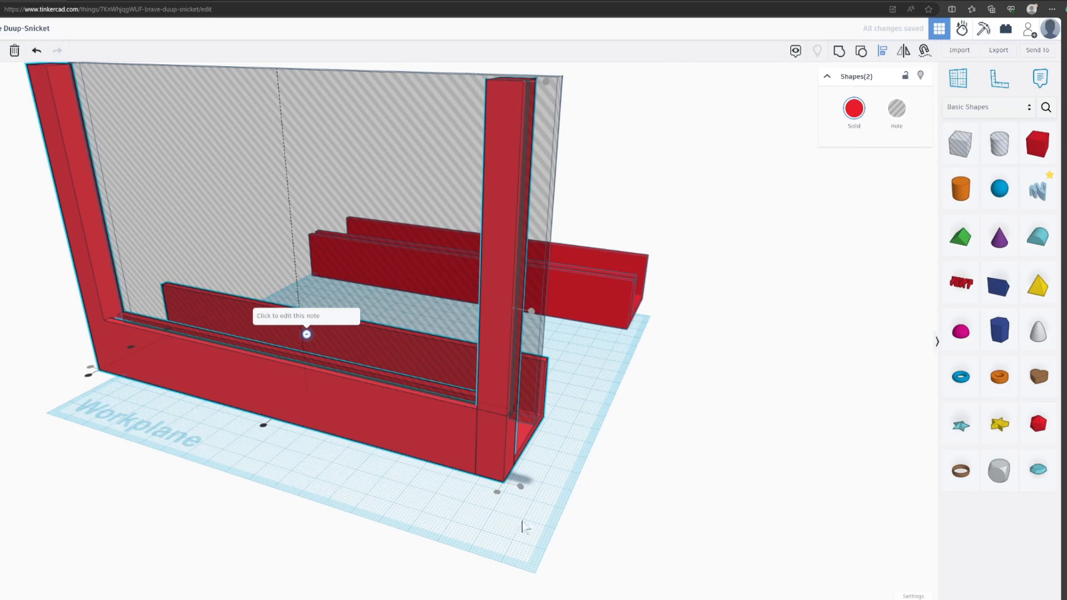
click(476, 516)
drag(559, 525, 459, 456)
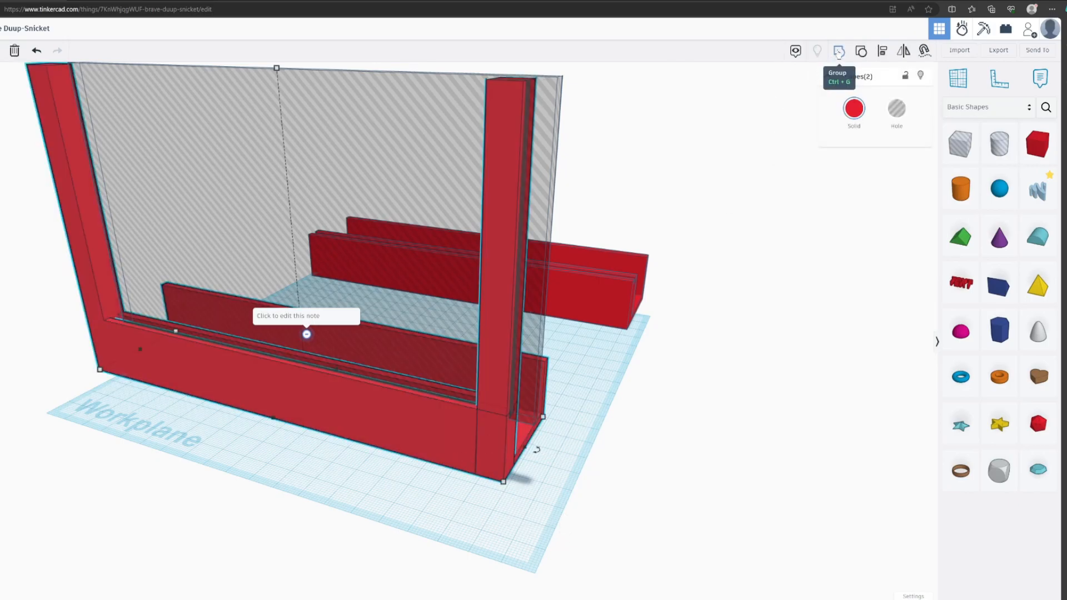
click(838, 52)
Centre the lithophane-sized hole and the two-post holder on each other along their length
right_drag(240, 482, 340, 465)
scroll(341, 464, down, 3)
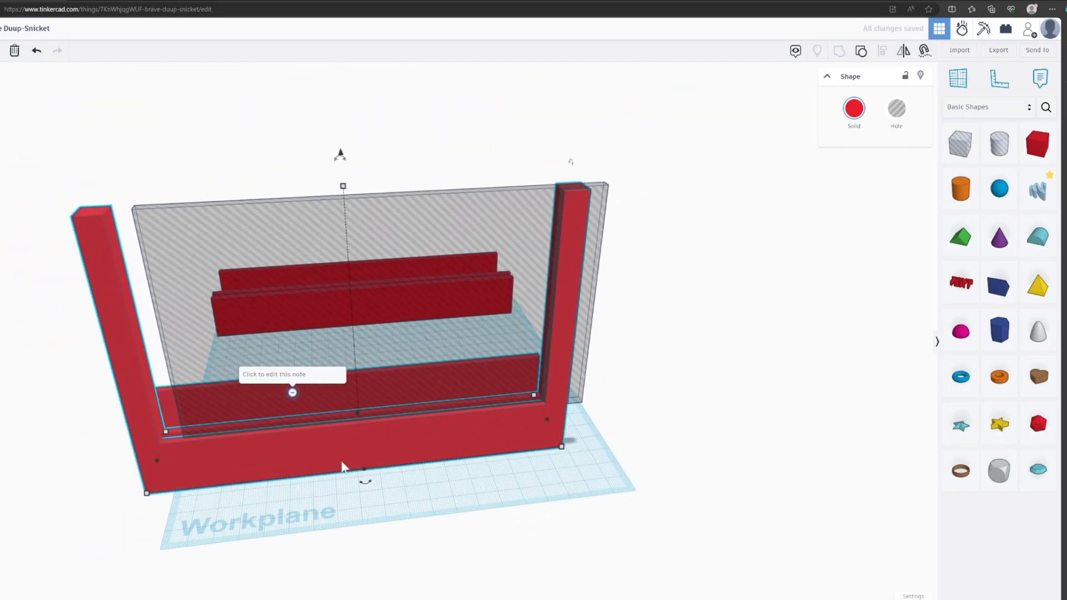
shift+click(260, 364)
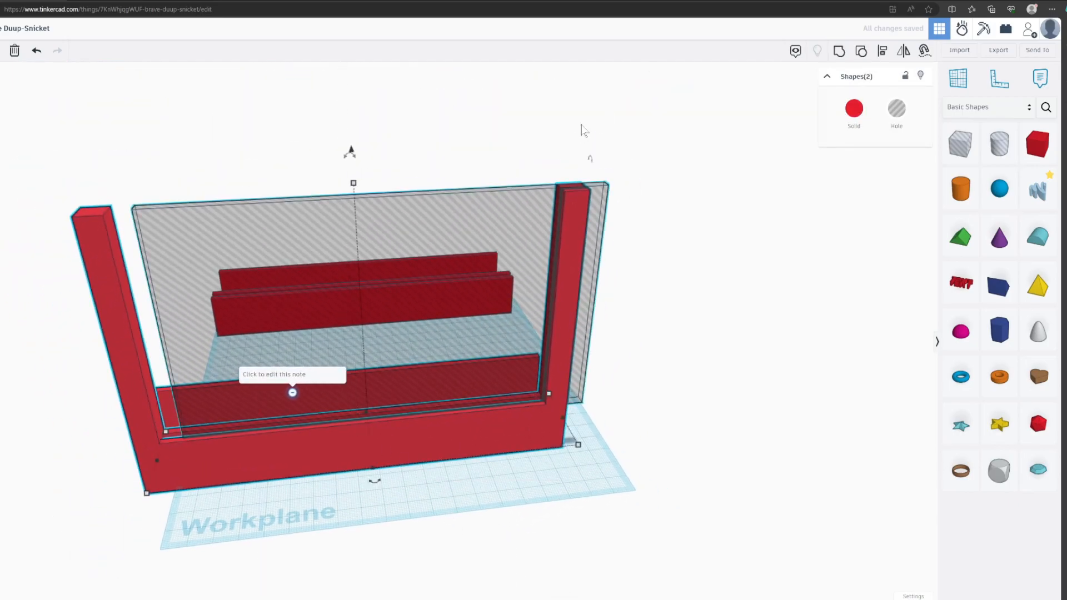
click(882, 51)
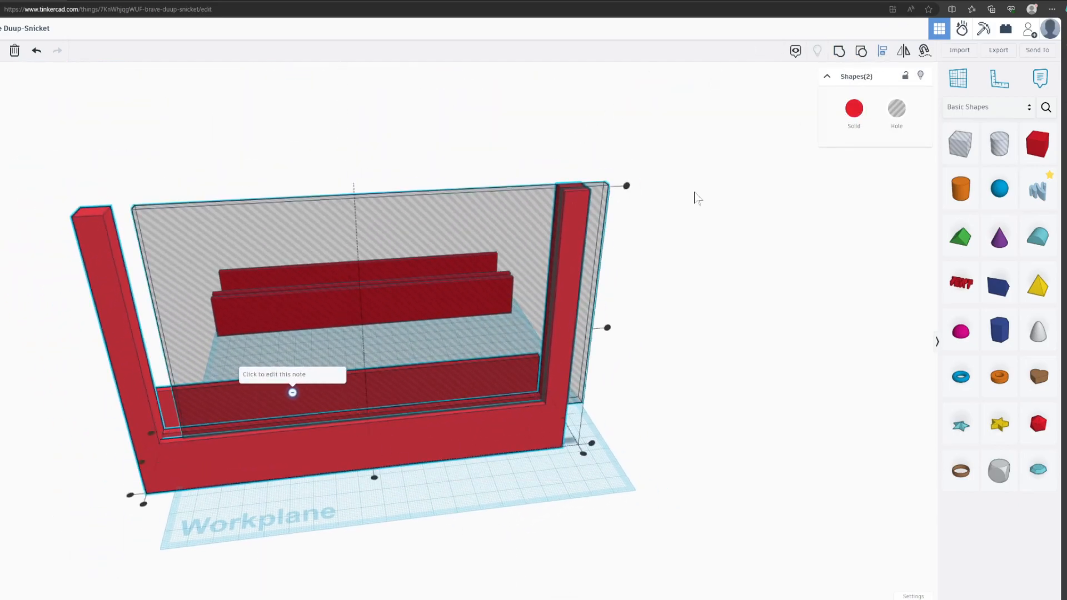
click(374, 479)
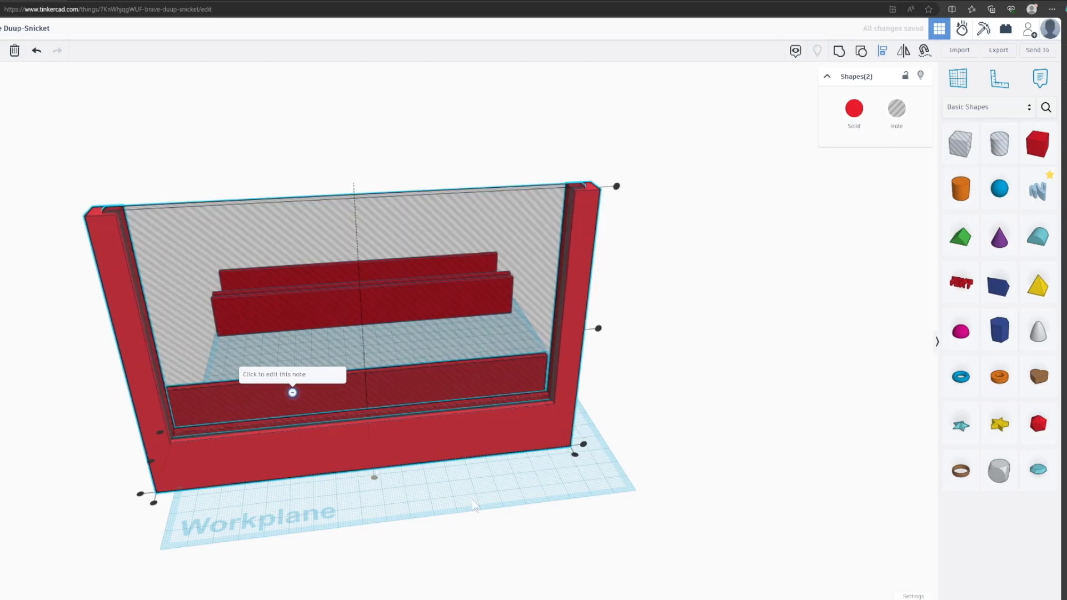
Group the lithophane-sized hole with the two-post holder to cut the slot into the posts and front wall
drag(60, 310, 355, 478)
drag(195, 455, 173, 469)
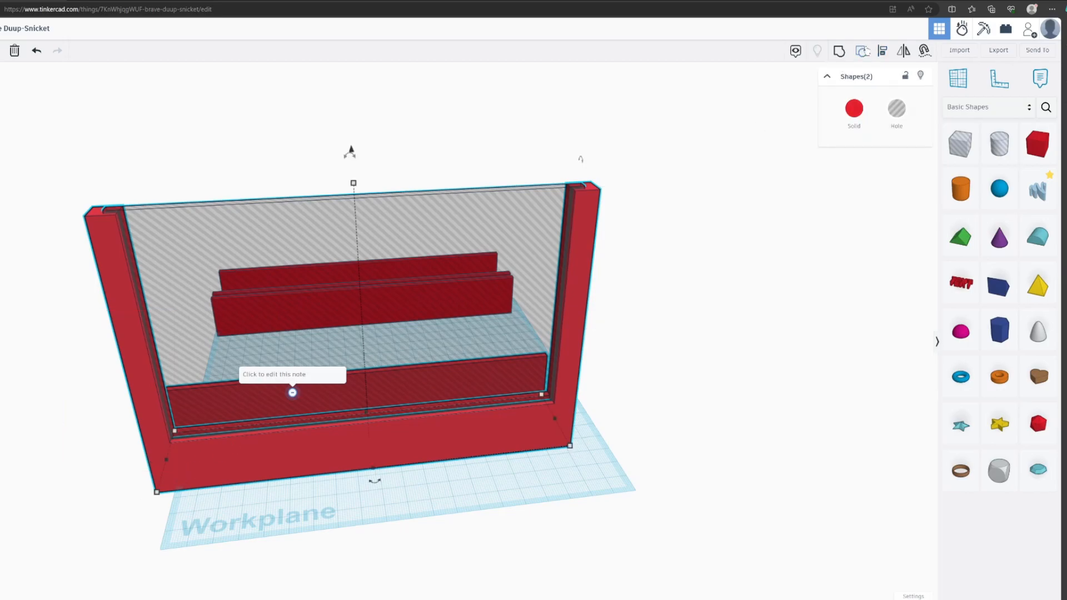
key(ctrl+g)
right_drag(485, 429, 564, 294)
Rename the design with the person's first name followed by "lithophane holder" and export it as an STL file
click(49, 29)
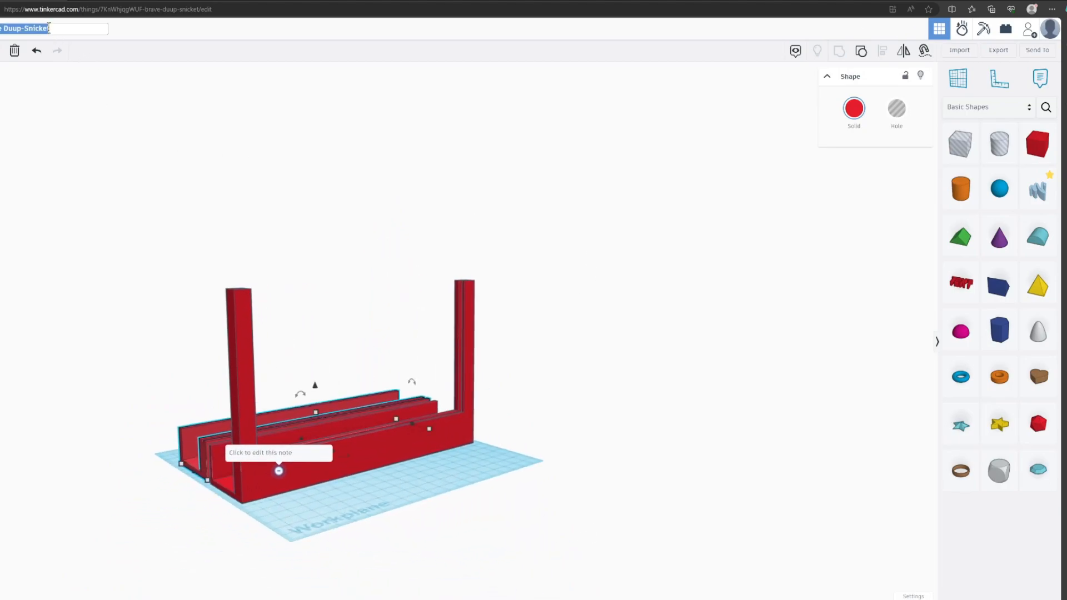
key(BackSpace)
text(Charl)
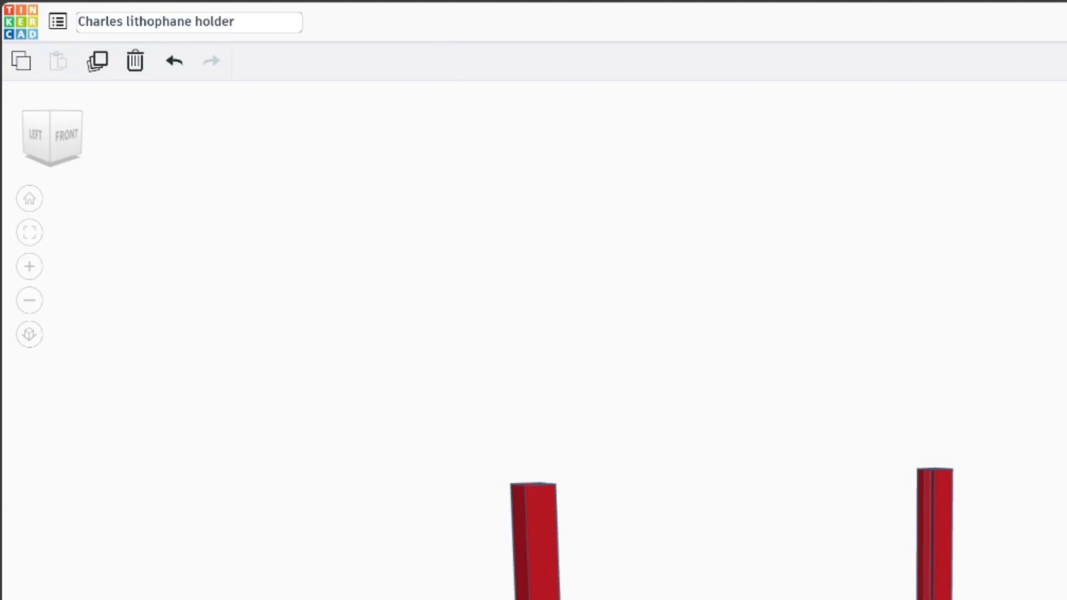
click(945, 71)
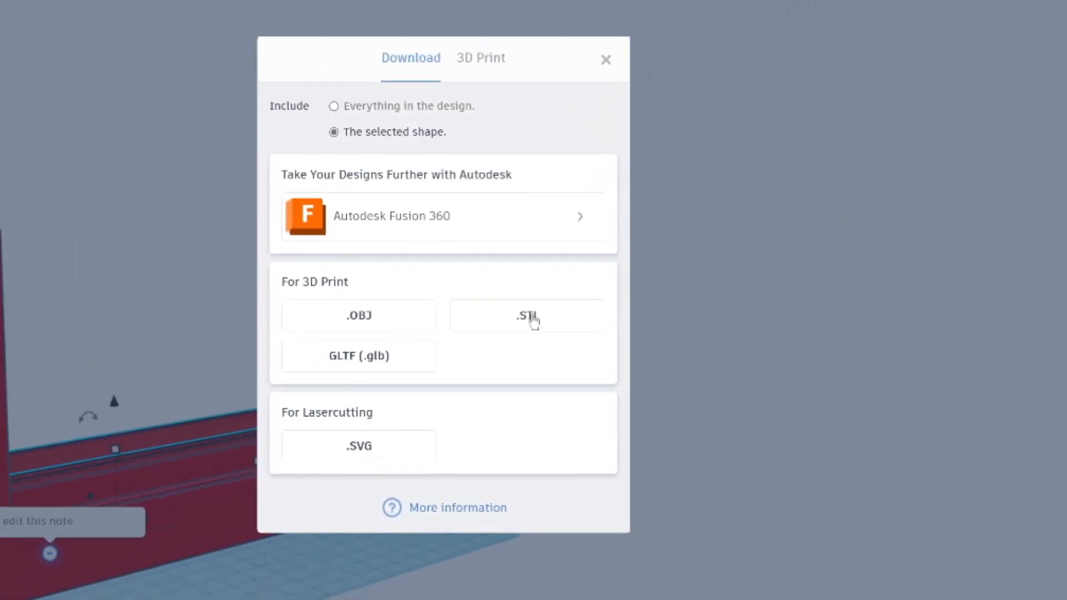
Switch to Ultimaker Cura and open the exported lithophane holder STL from the Downloads folder
click(145, 567)
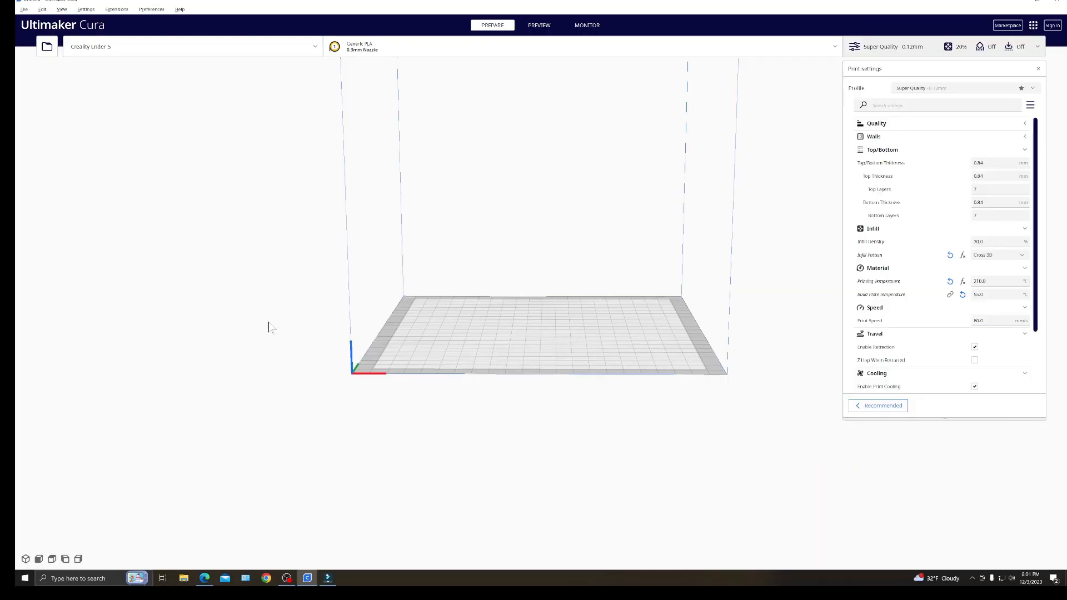
click(24, 10)
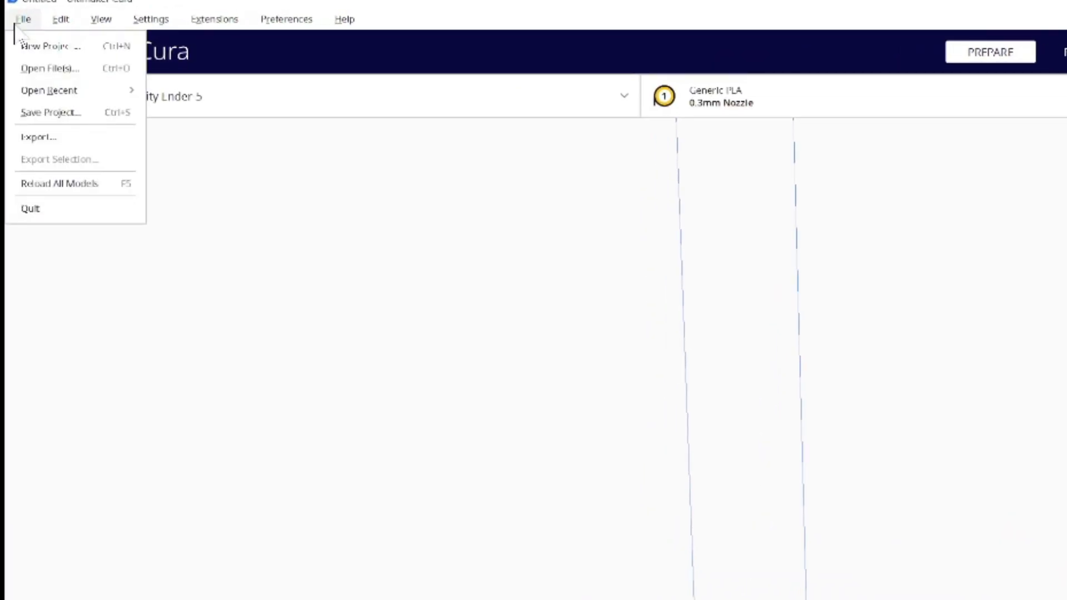
click(39, 68)
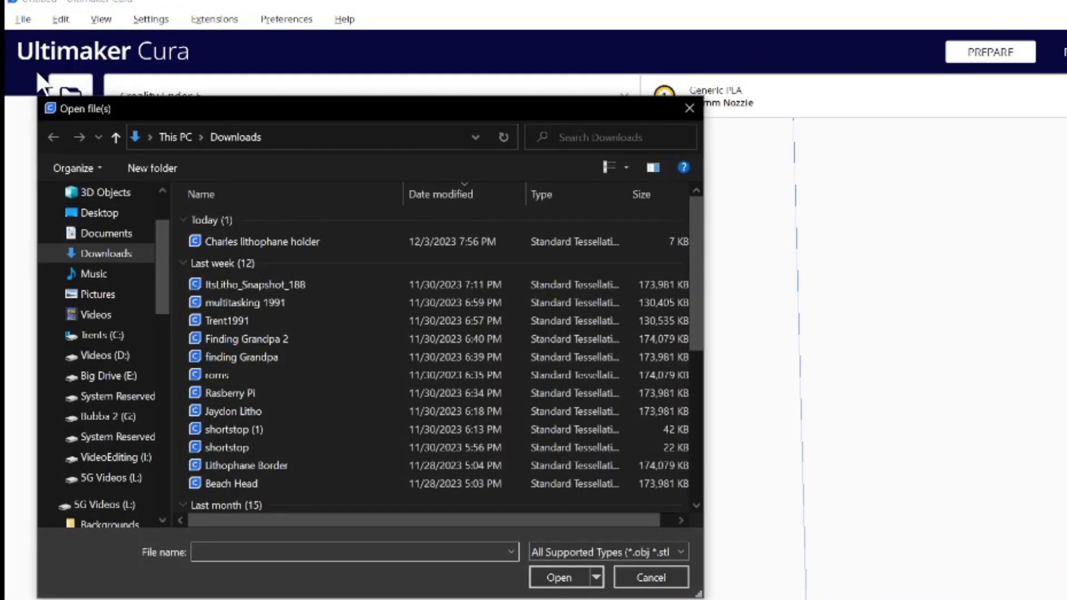
click(230, 234)
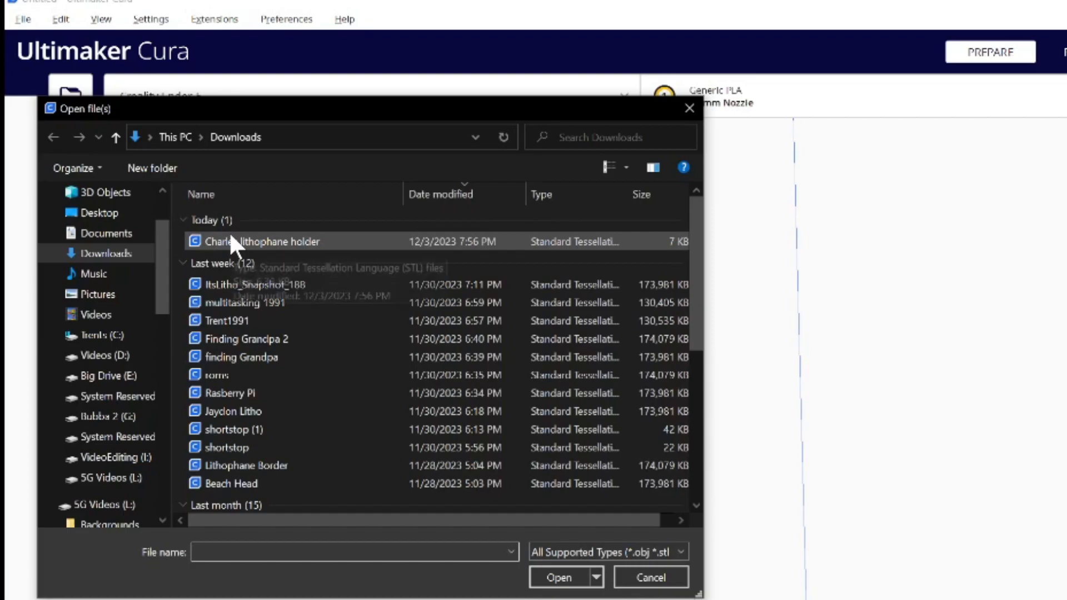
double_click(230, 241)
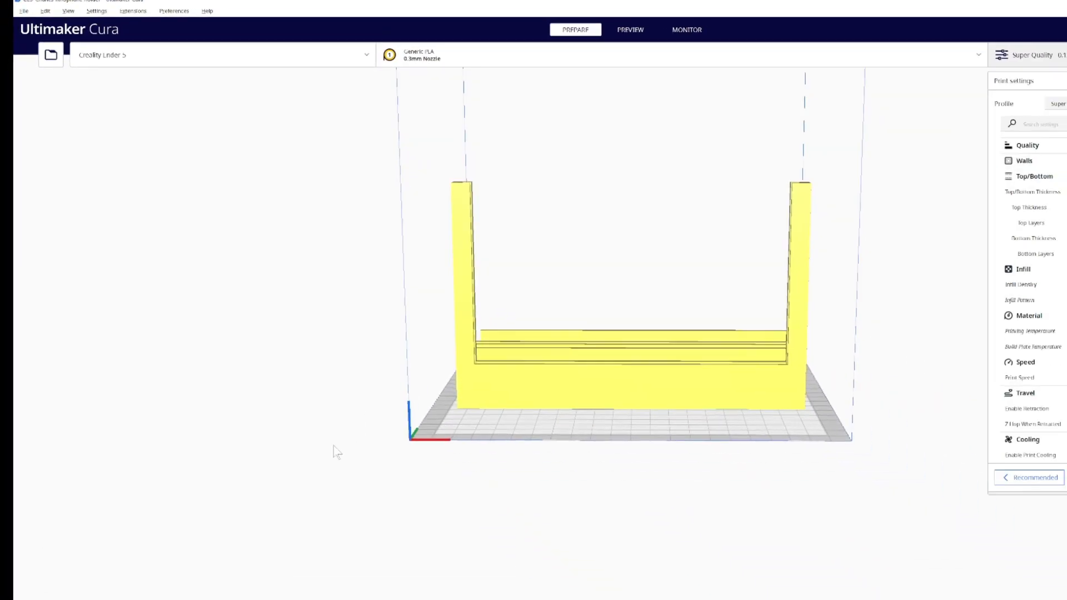
Slice the lithophane holder model for printing
right_drag(295, 398, 384, 424)
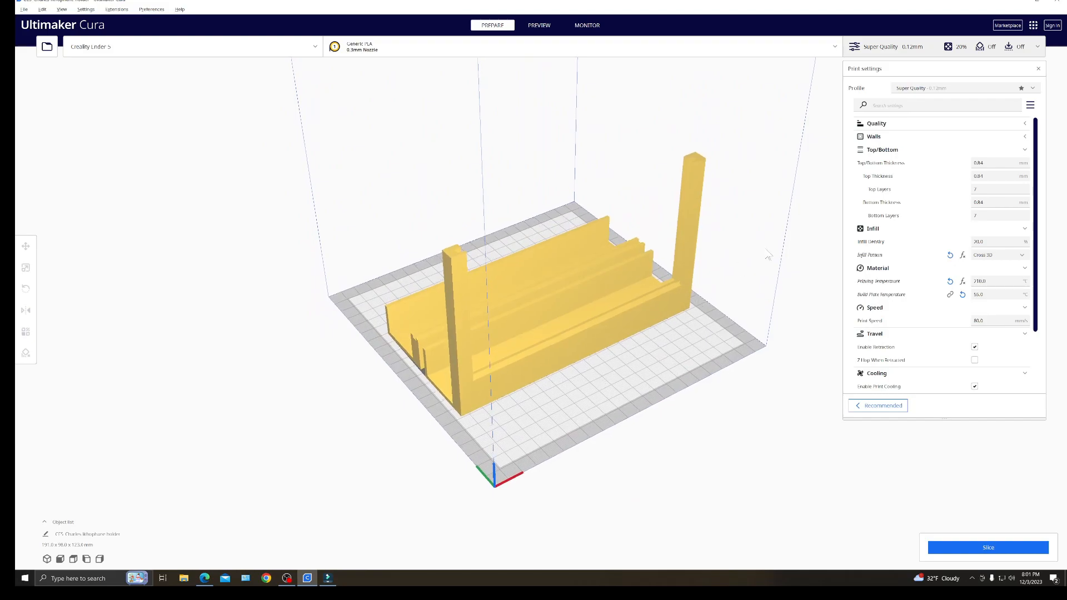
mouse_move(966, 243)
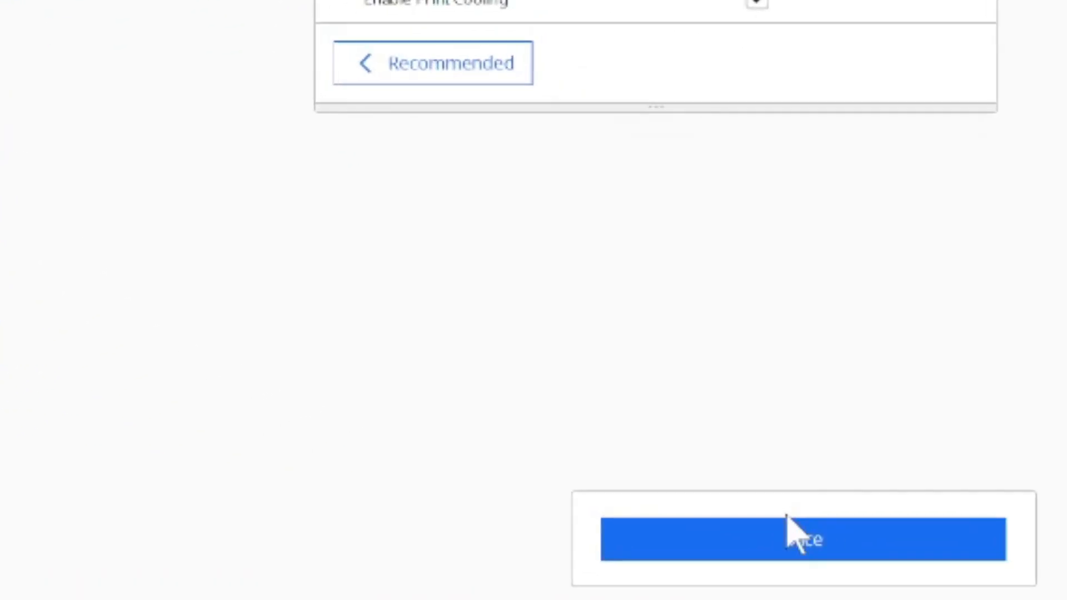
click(800, 542)
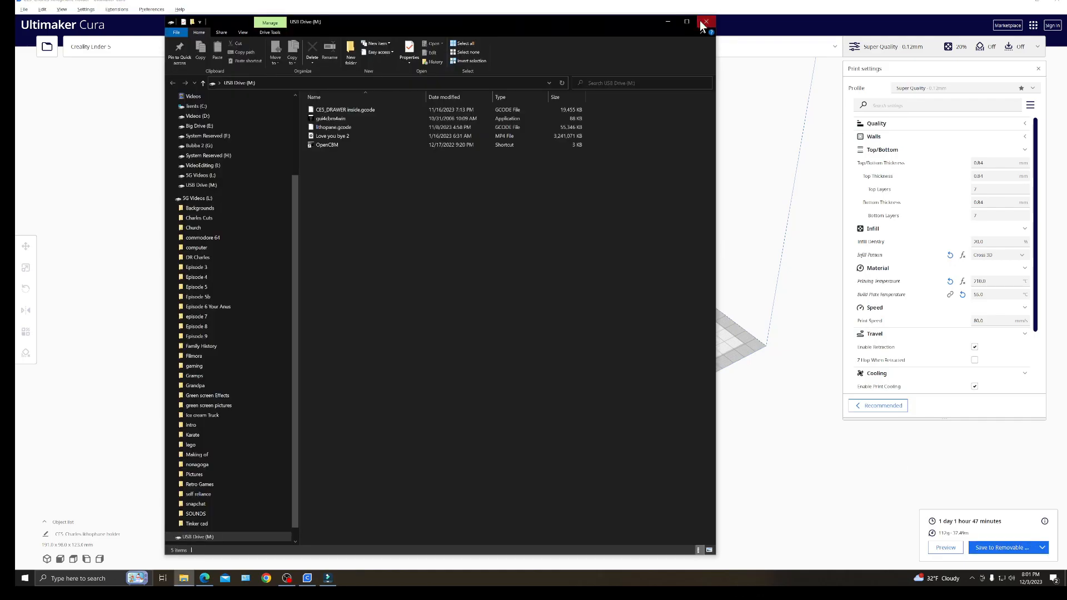
Save the sliced holder to the removable drive (M:) and eject the drive
click(995, 548)
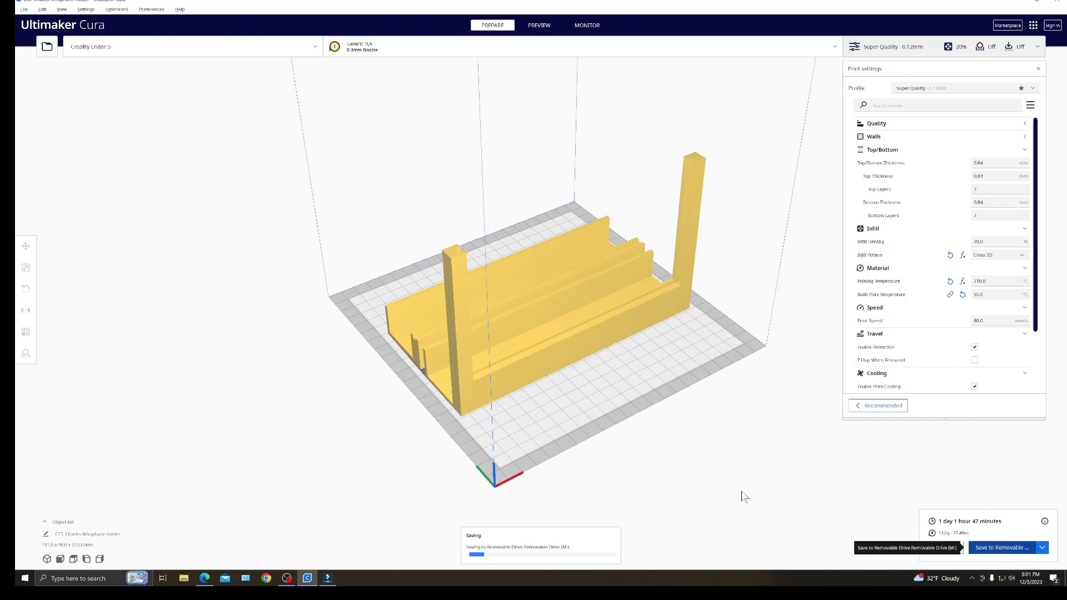
click(607, 553)
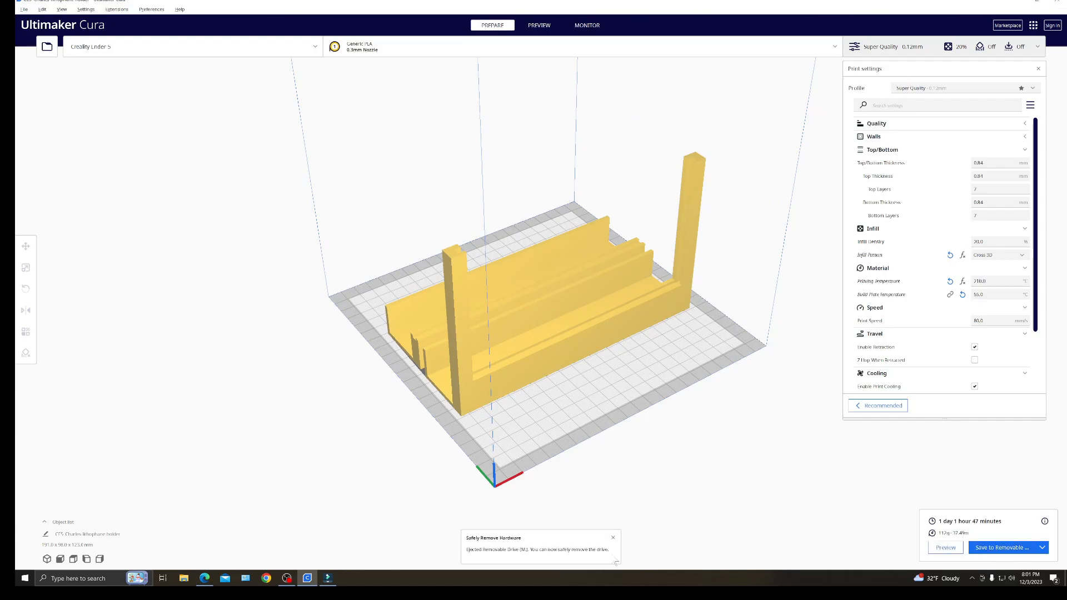